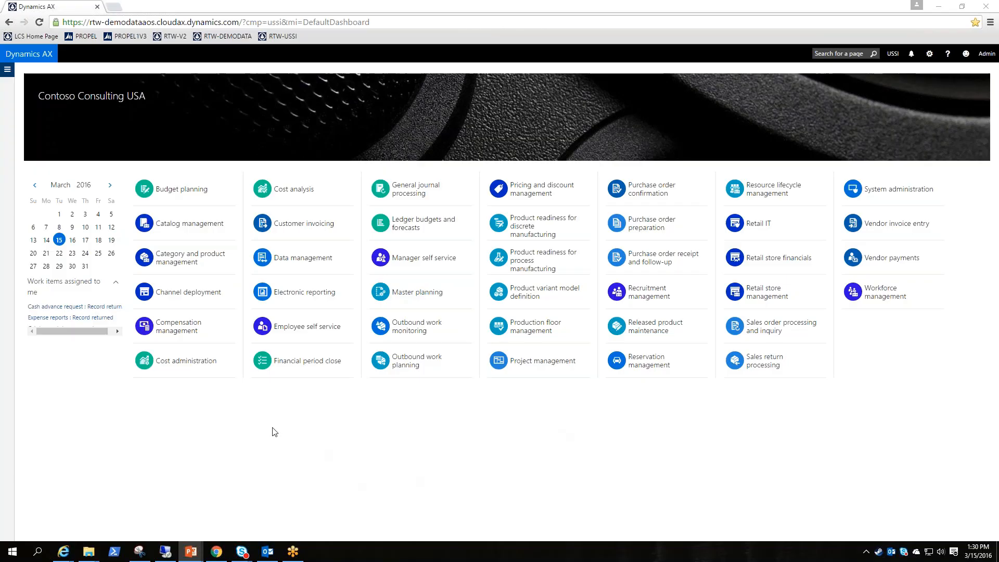
Open the Project management and accounting parameters and choose Time and material as the default project type.
{"action": "left_click", "coordinate": [8, 71]}
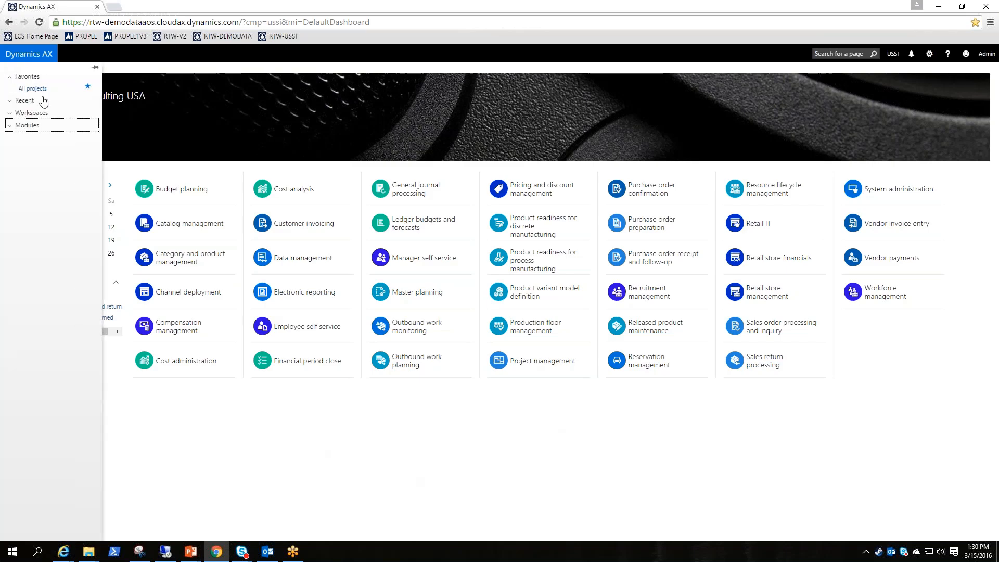
{"action": "left_click", "coordinate": [14, 127]}
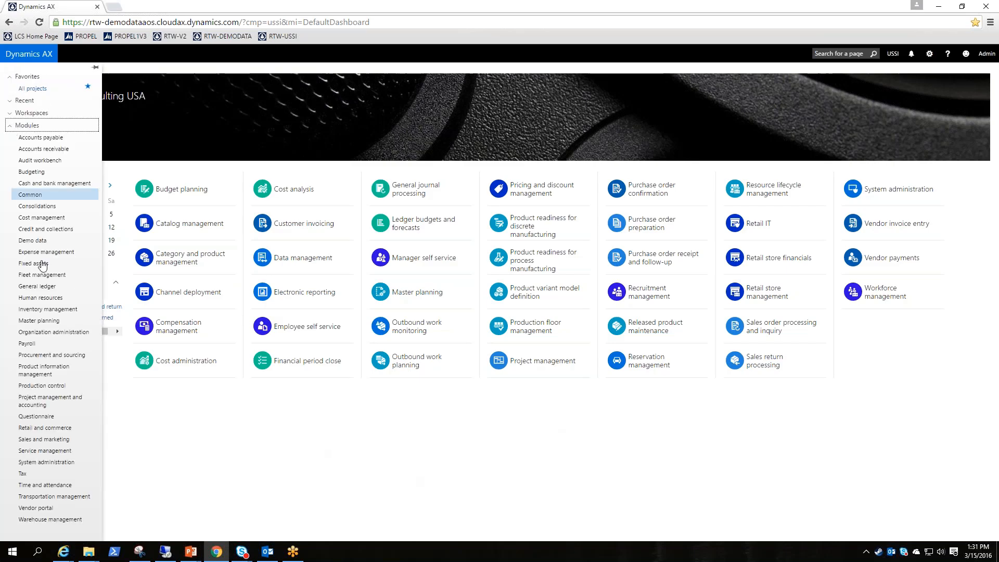
{"action": "left_click", "coordinate": [46, 407]}
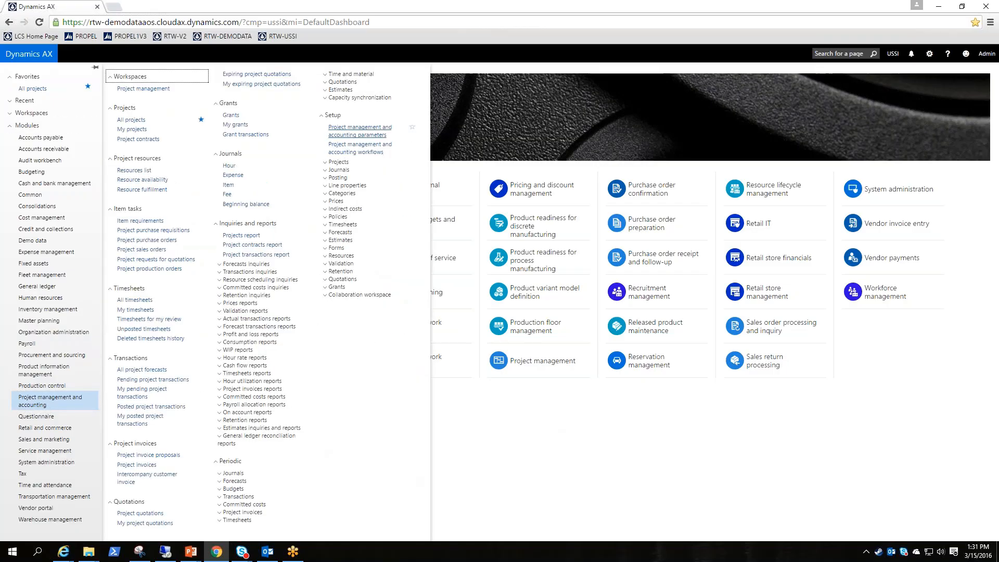
{"action": "left_click", "coordinate": [369, 133]}
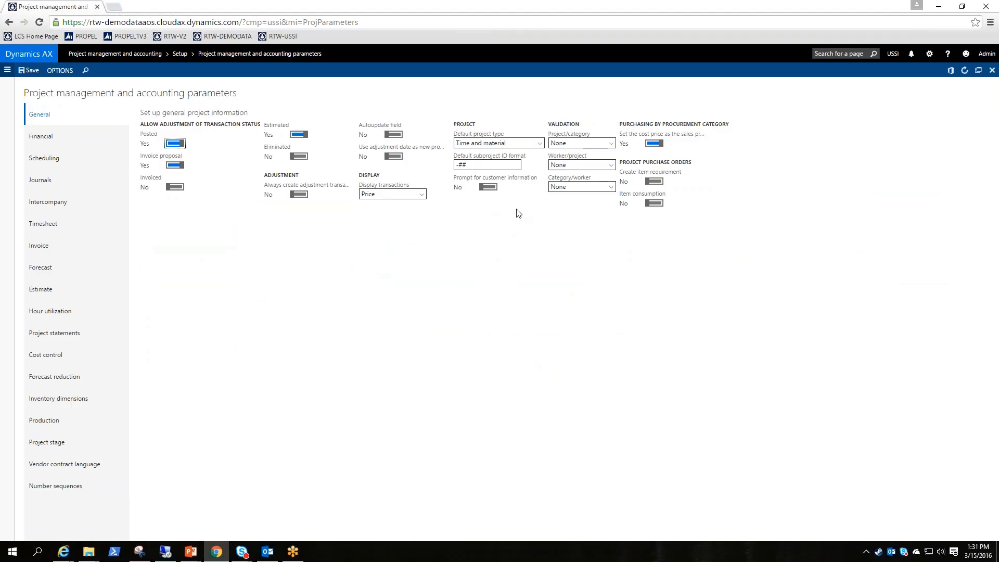
{"action": "left_click", "coordinate": [540, 145]}
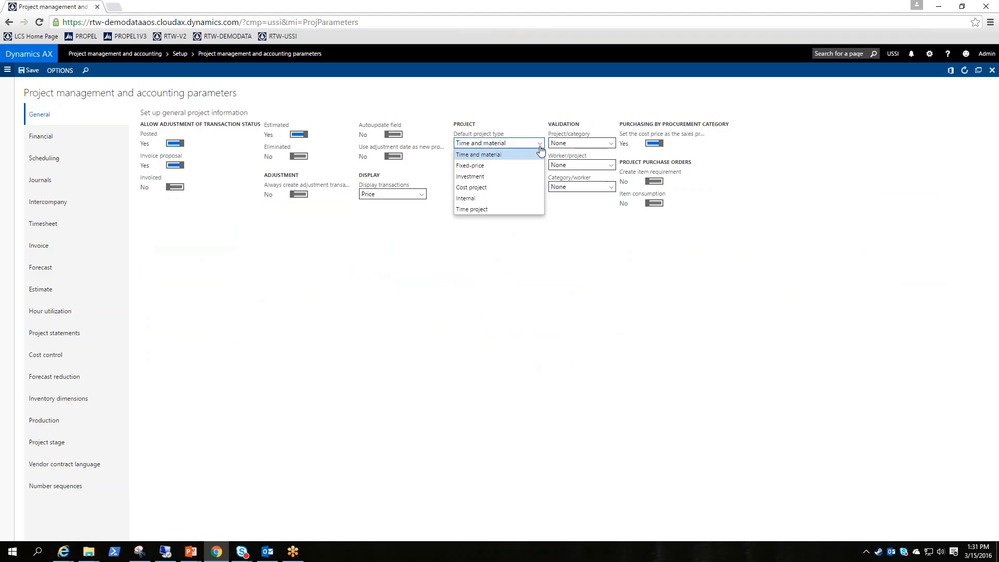
{"action": "left_click", "coordinate": [515, 156]}
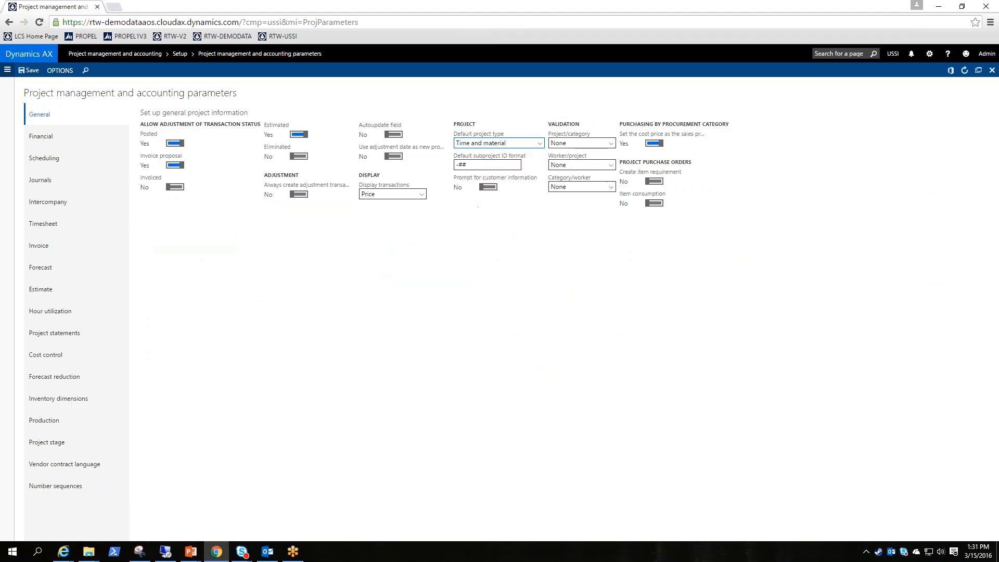
Review the default subproject ID format and the number sequence used for Project ID in the parameters.
{"action": "left_click", "coordinate": [489, 164]}
{"action": "left_click_drag", "start_coordinate": [498, 166], "coordinate": [392, 168]}
{"action": "left_click", "coordinate": [50, 492]}
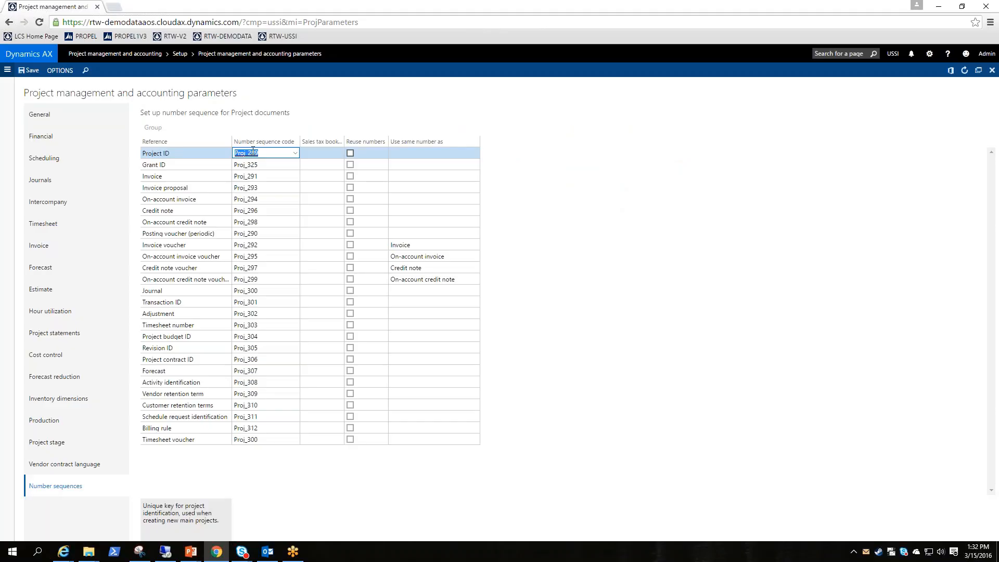
Enter -## as the default subproject ID format in the general project parameters and save them.
{"action": "left_click", "coordinate": [41, 115]}
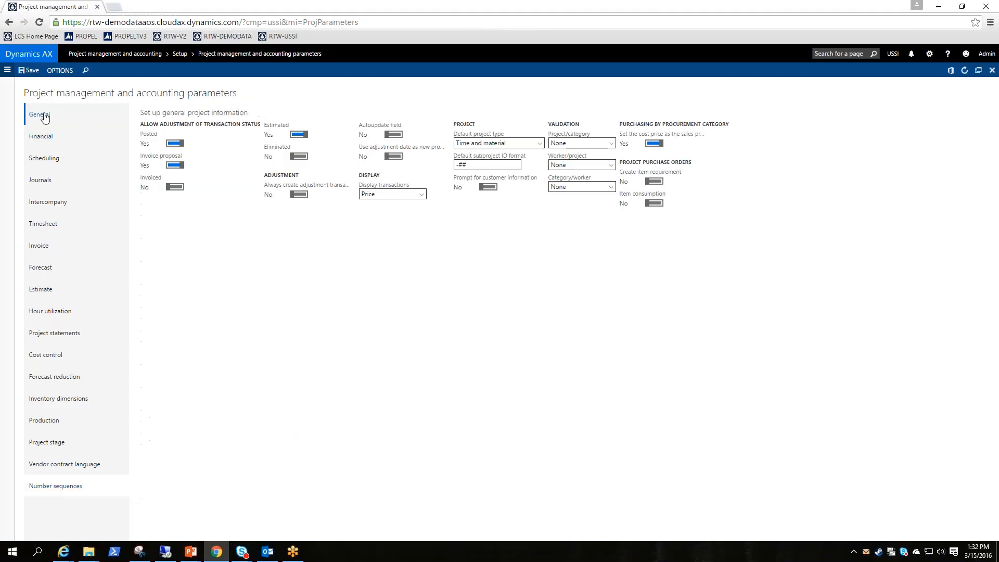
{"action": "left_click", "coordinate": [482, 166]}
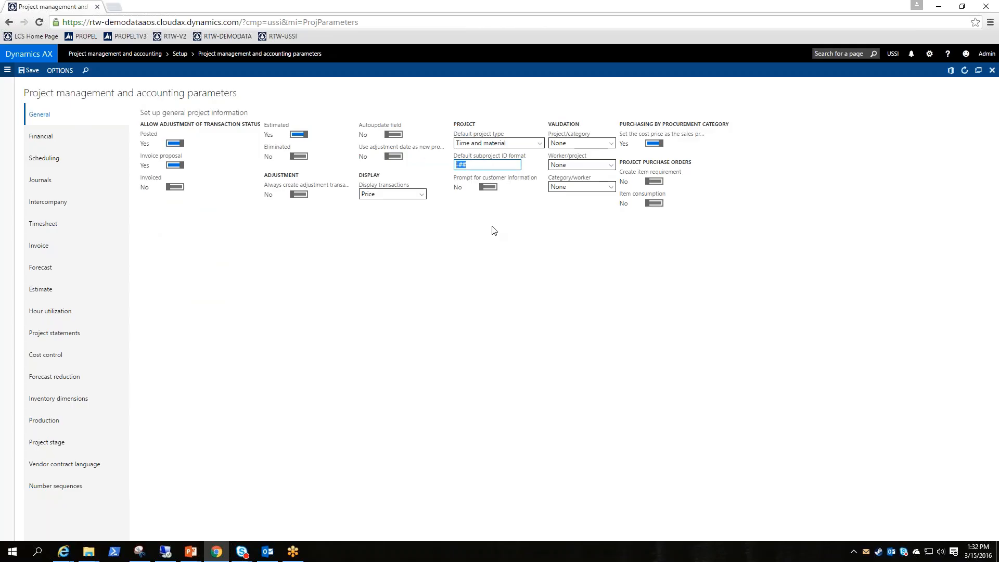
{"action": "type", "text": "#"}
{"action": "type", "text": "##"}
{"action": "left_click_drag", "start_coordinate": [503, 165], "coordinate": [387, 169]}
{"action": "left_click", "coordinate": [29, 75]}
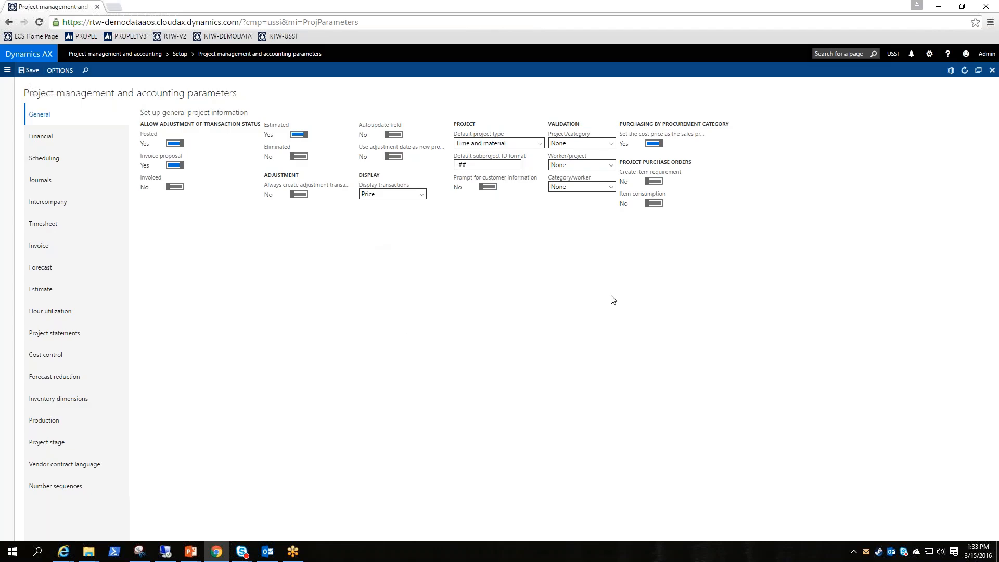
Start a new Time and material project from the All projects list and name it Header Project.
{"action": "left_click", "coordinate": [8, 72]}
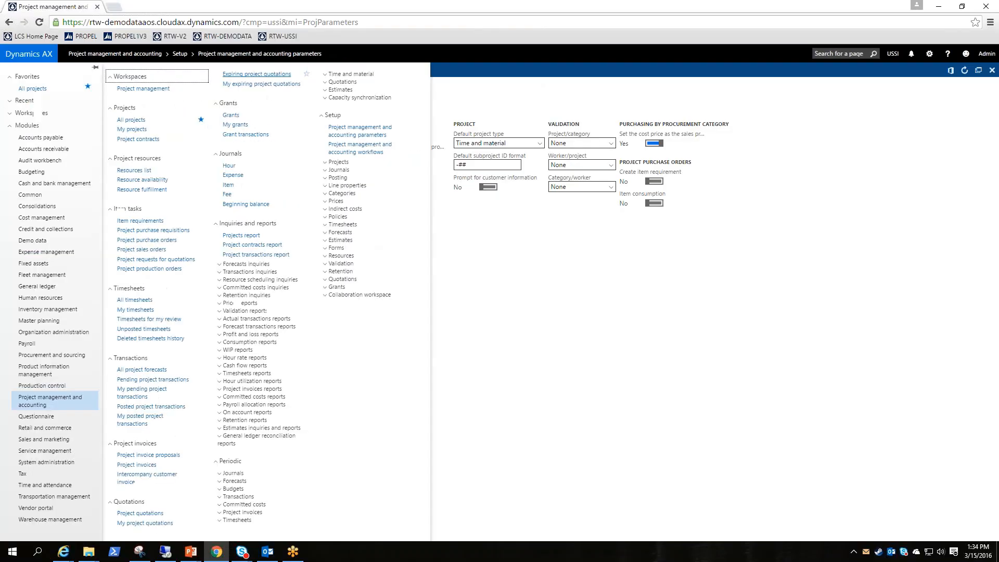
{"action": "left_click", "coordinate": [133, 122]}
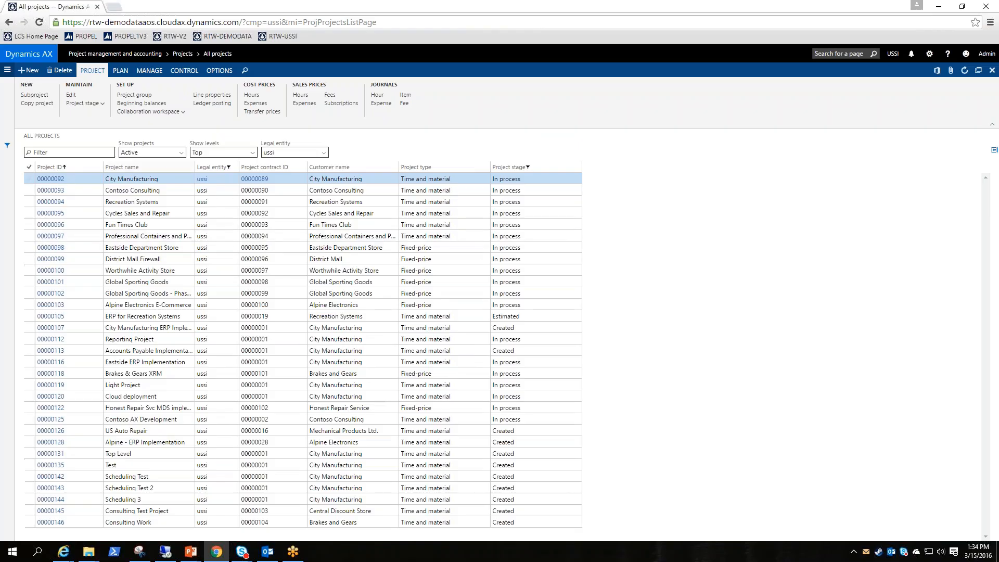
{"action": "key", "text": "alt+n"}
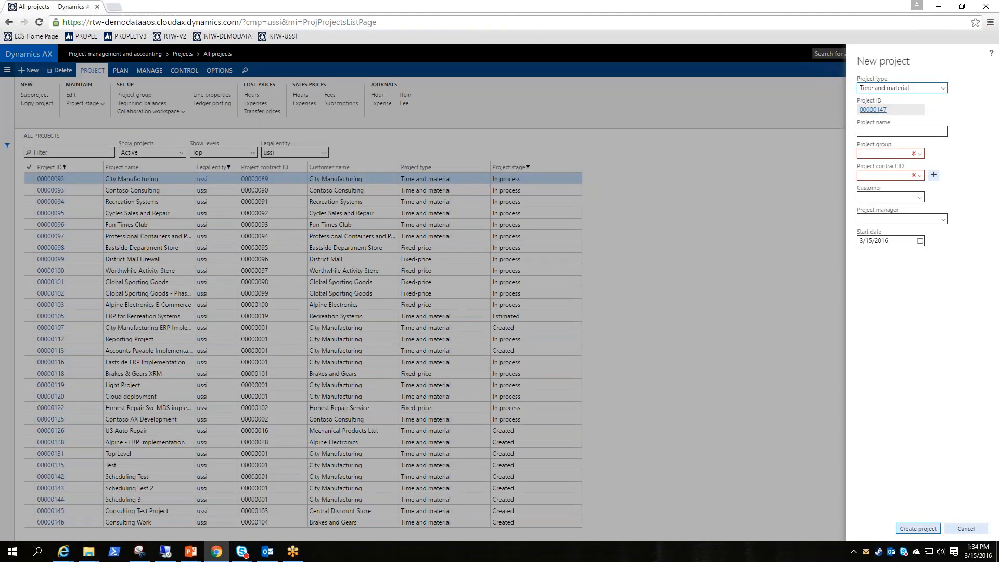
{"action": "left_click", "coordinate": [944, 89]}
{"action": "left_click", "coordinate": [944, 89]}
{"action": "key", "text": "Tab"}
{"action": "type", "text": "Header Proj"}
Assign the new project to the TM_WIP project group and the first City Manufacturing project contract.
{"action": "left_click", "coordinate": [920, 153]}
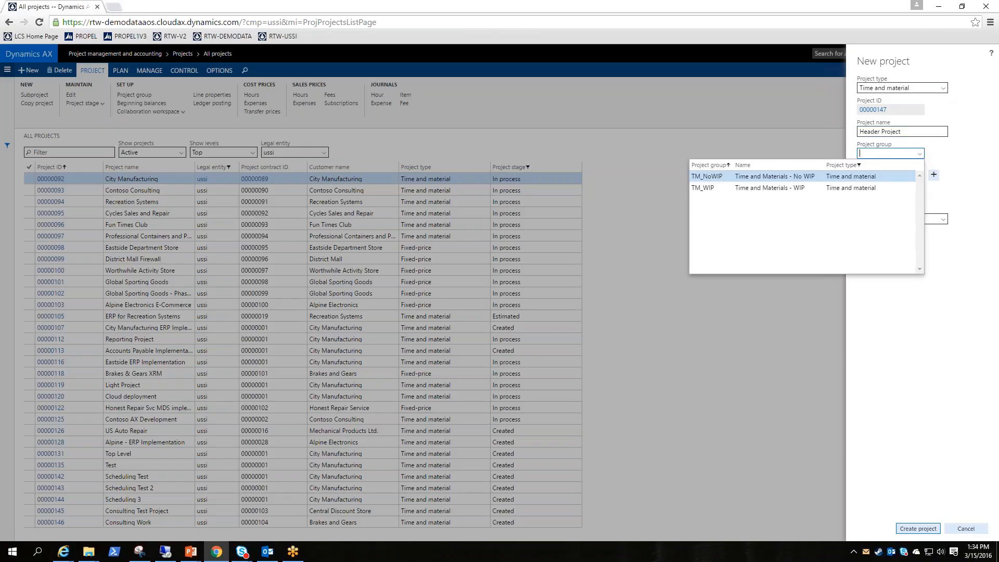
{"action": "left_click", "coordinate": [908, 188]}
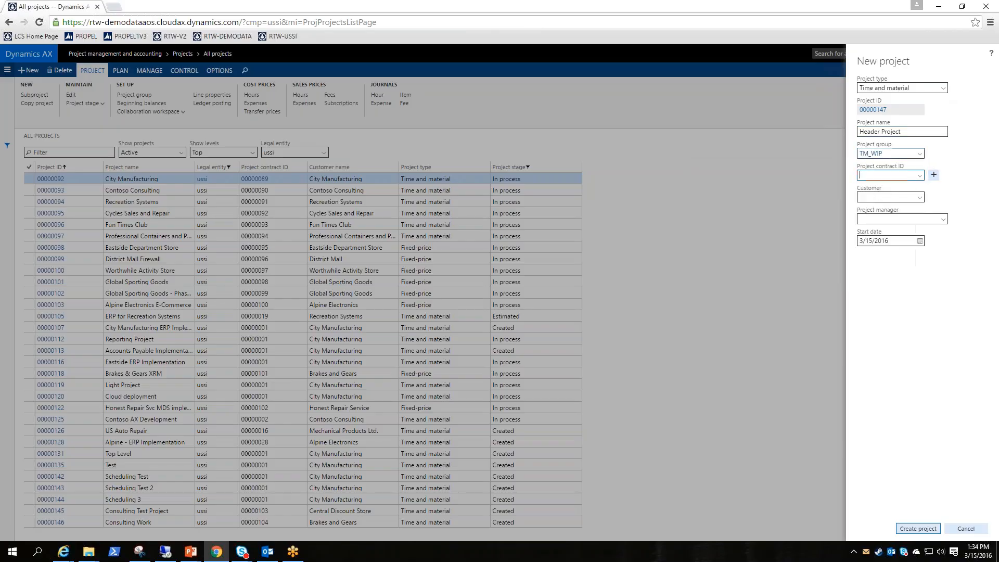
{"action": "left_click", "coordinate": [919, 176]}
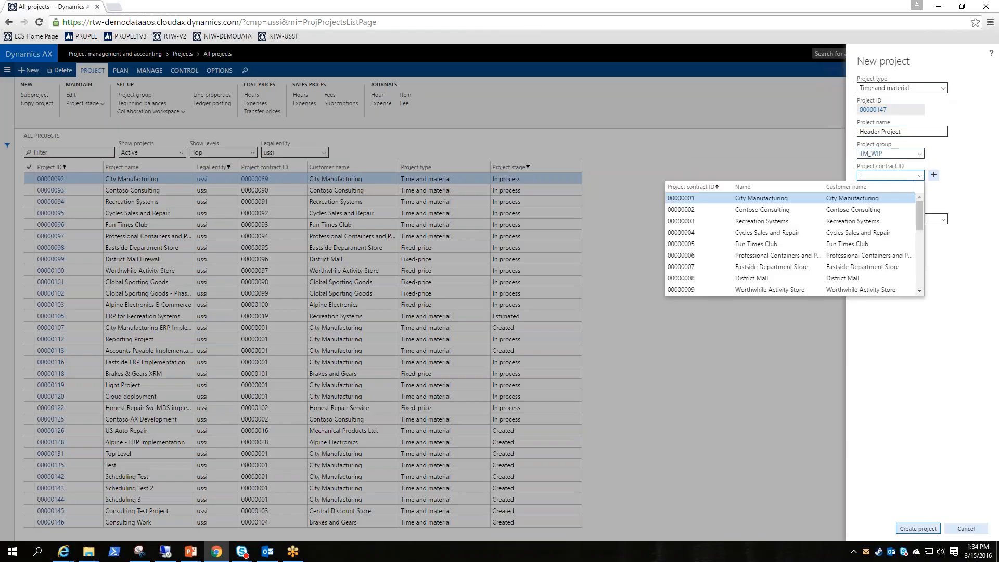
{"action": "left_click", "coordinate": [729, 198]}
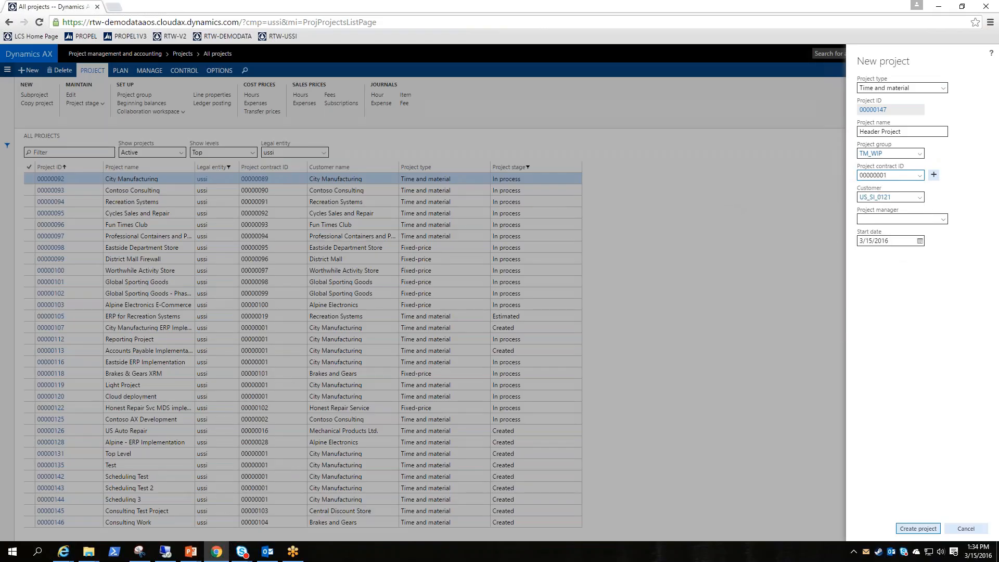
Select the third listed worker as project manager and create the project.
{"action": "left_click", "coordinate": [943, 219]}
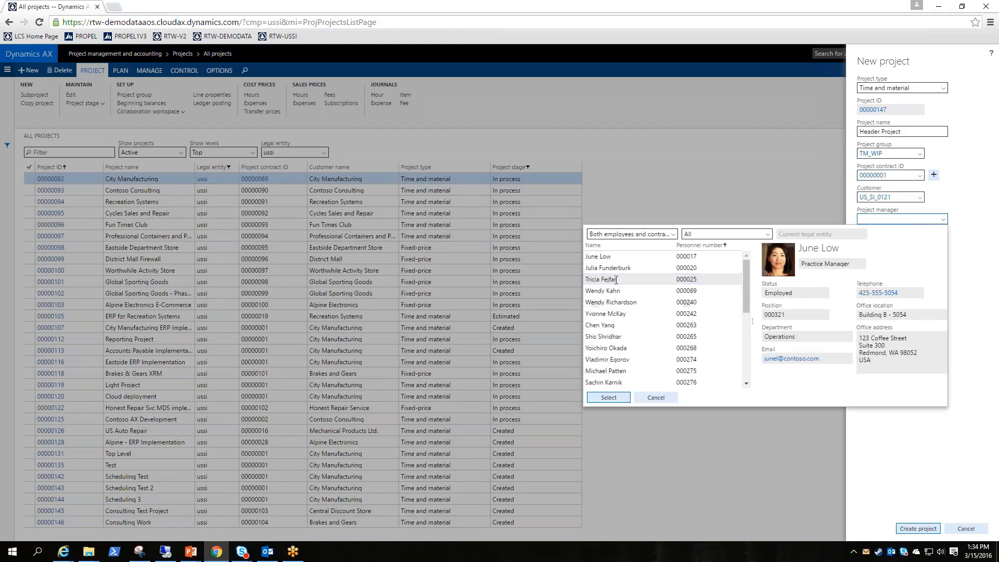
{"action": "left_click", "coordinate": [616, 280]}
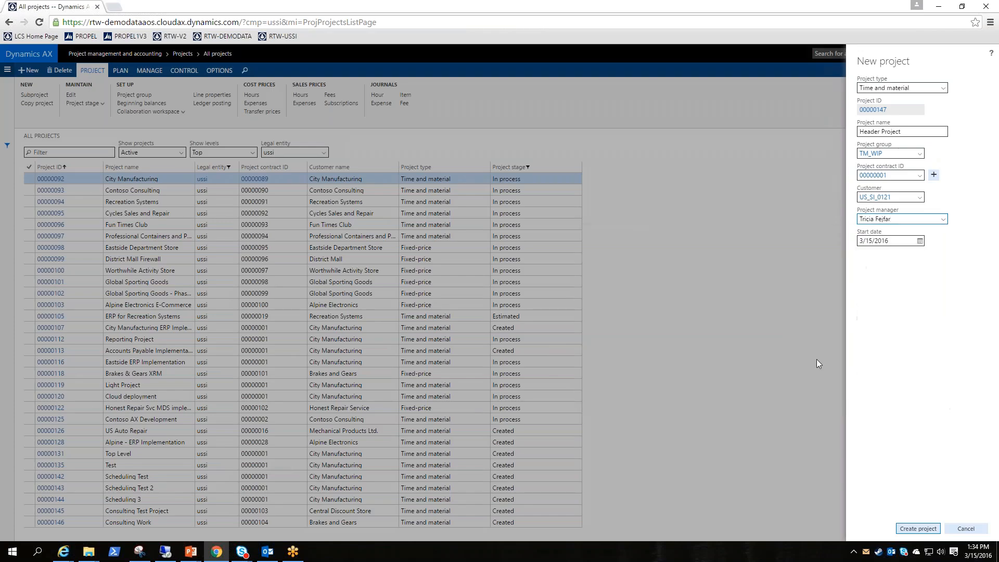
{"action": "left_click", "coordinate": [910, 531]}
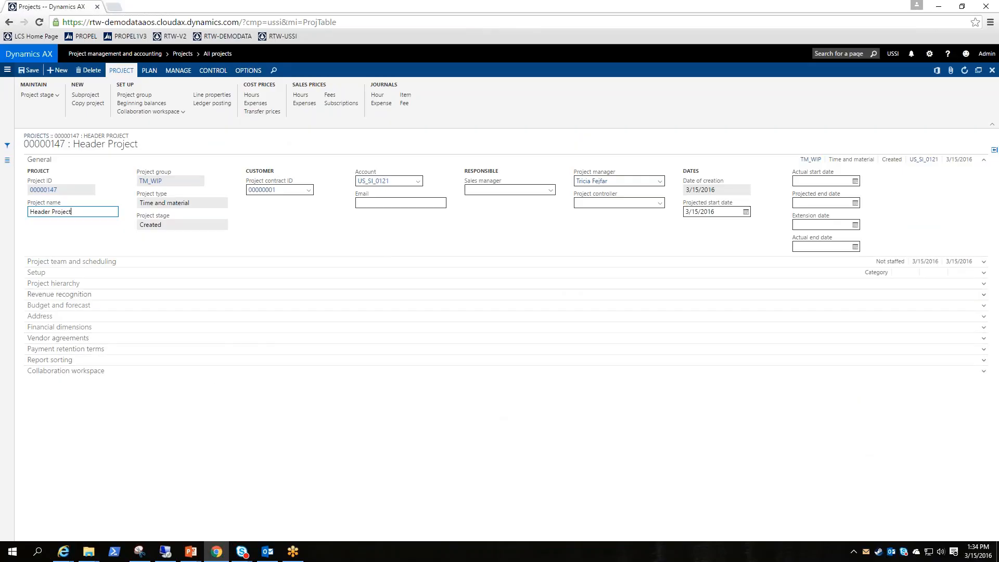
In the project's hierarchy settings, enter -## as the subproject ID format and enable the Header option.
{"action": "left_click", "coordinate": [39, 160]}
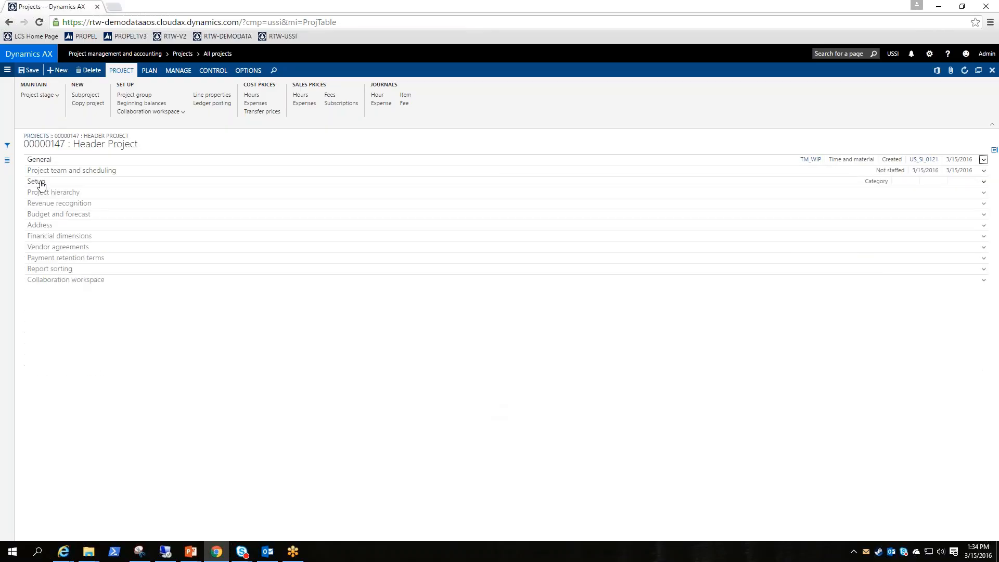
{"action": "left_click", "coordinate": [41, 182]}
{"action": "left_click", "coordinate": [41, 182]}
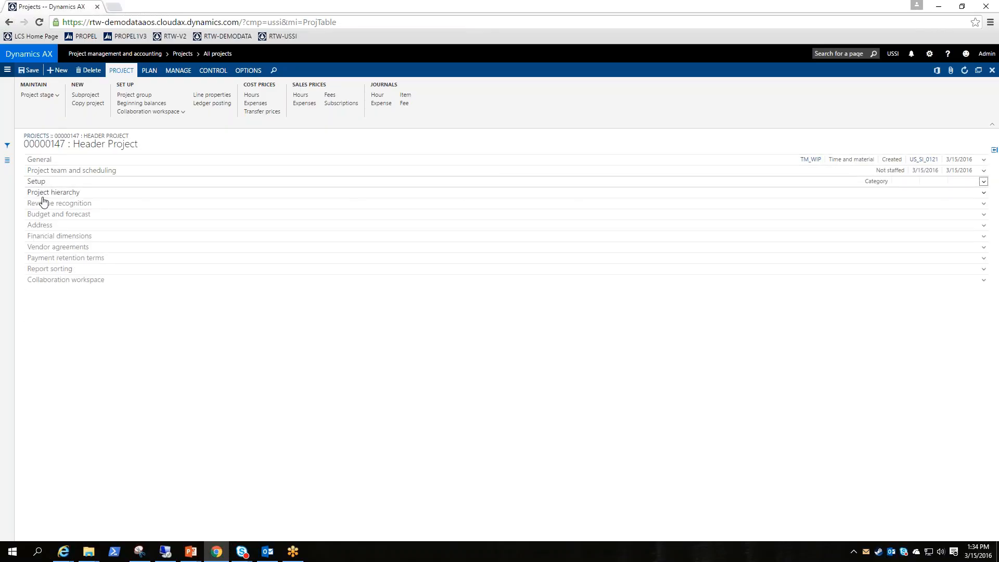
{"action": "left_click", "coordinate": [54, 194]}
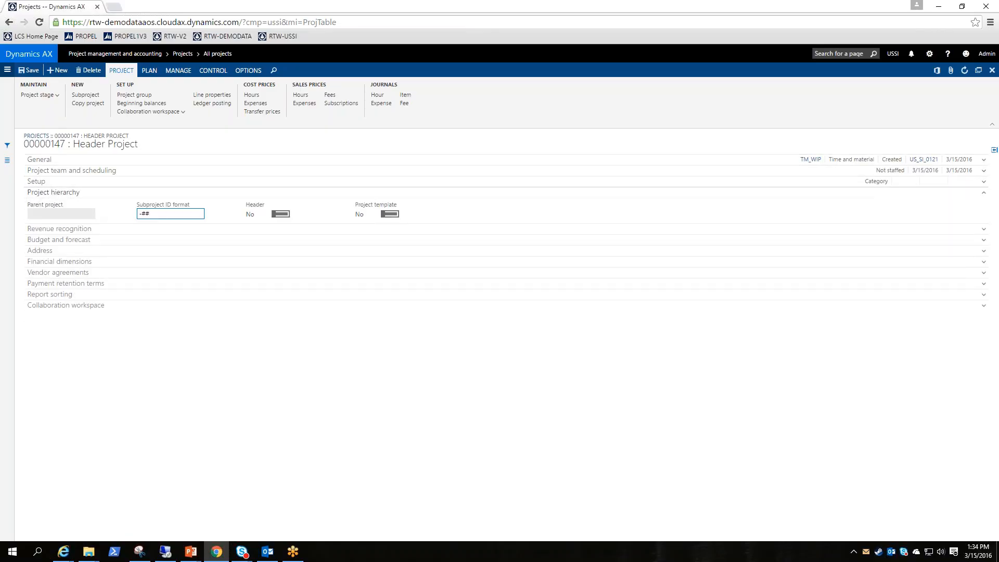
{"action": "left_click_drag", "start_coordinate": [150, 214], "coordinate": [97, 217]}
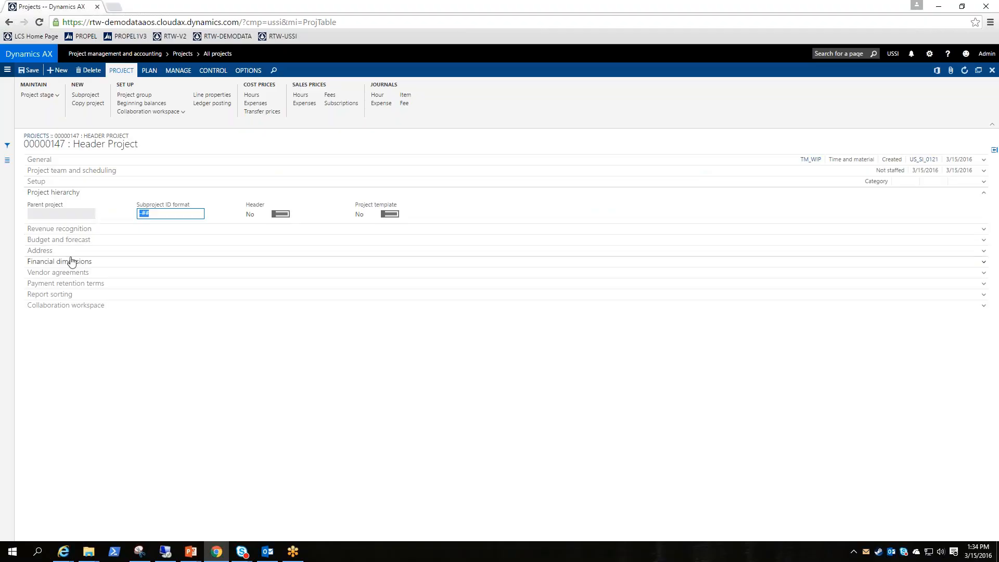
{"action": "left_click", "coordinate": [175, 214]}
{"action": "left_click_drag", "start_coordinate": [176, 214], "coordinate": [105, 219]}
{"action": "key", "text": "BackSpace"}
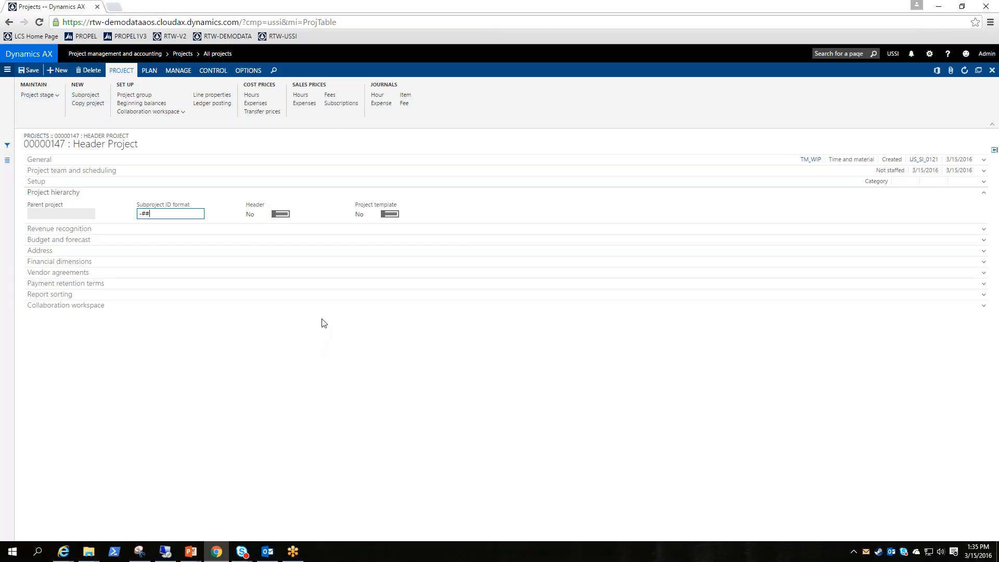
{"action": "left_click", "coordinate": [278, 215]}
Create a Time and material subproject named Phase 1 under Header Project, keeping the inherited group, contract and manager.
{"action": "left_click", "coordinate": [87, 96]}
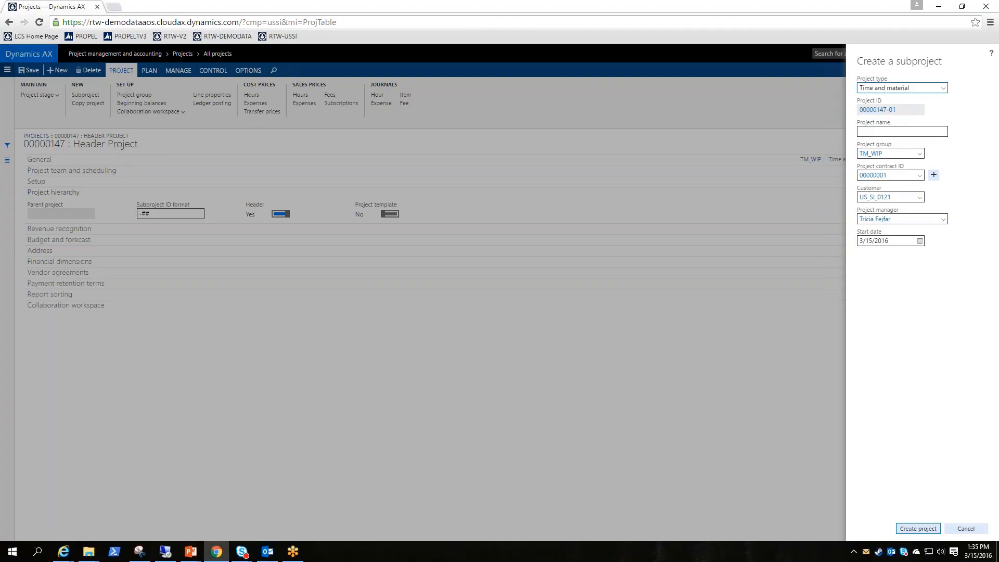
{"action": "left_click", "coordinate": [920, 153]}
{"action": "left_click", "coordinate": [950, 95]}
{"action": "left_click", "coordinate": [944, 90]}
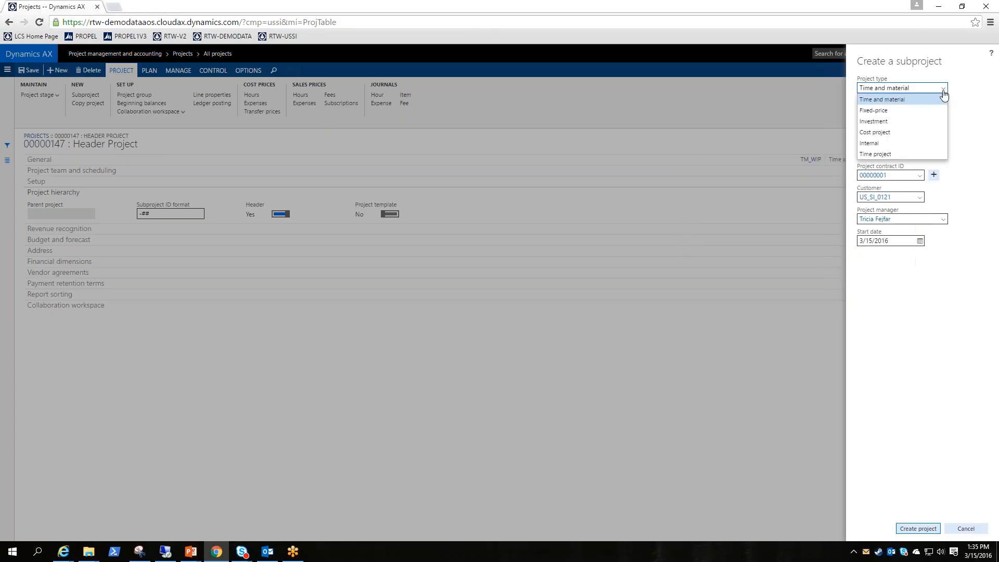
{"action": "left_click", "coordinate": [938, 288]}
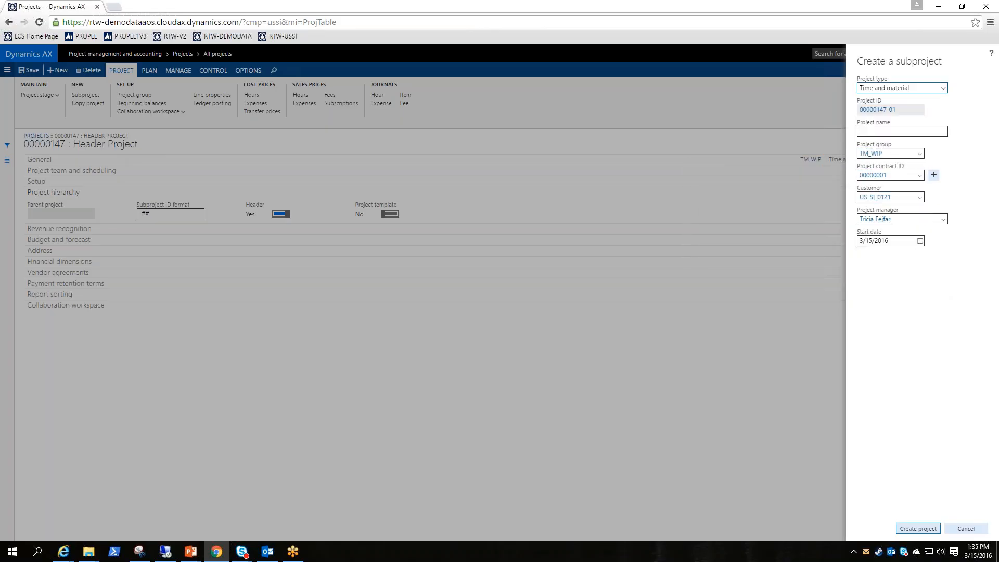
{"action": "left_click", "coordinate": [887, 131]}
{"action": "type", "text": "Phase 1"}
{"action": "left_click", "coordinate": [921, 528]}
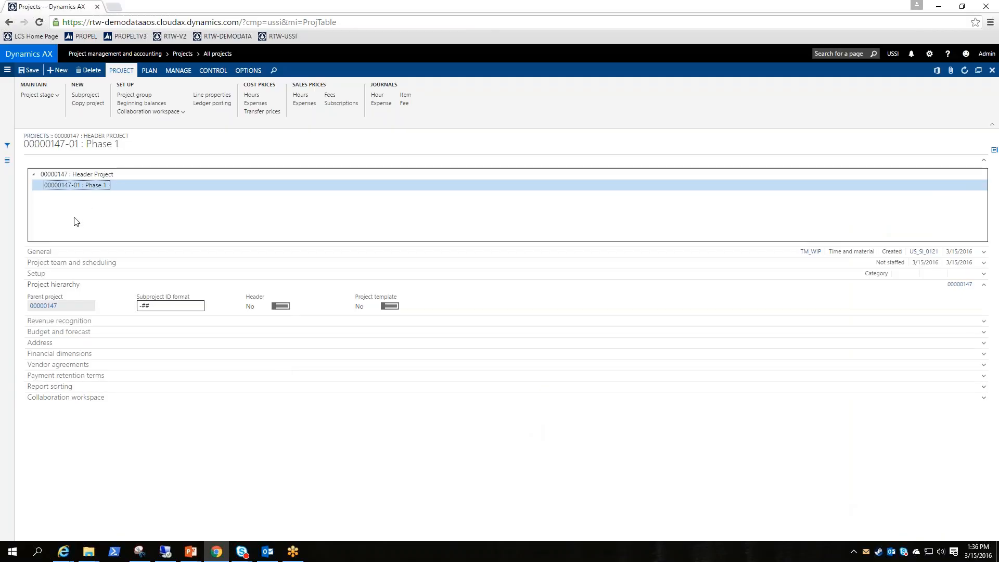
Examine the default financial dimensions of Header Project, including the department choices, and compare them with those of Phase 1.
{"action": "left_click_drag", "start_coordinate": [107, 189], "coordinate": [107, 191]}
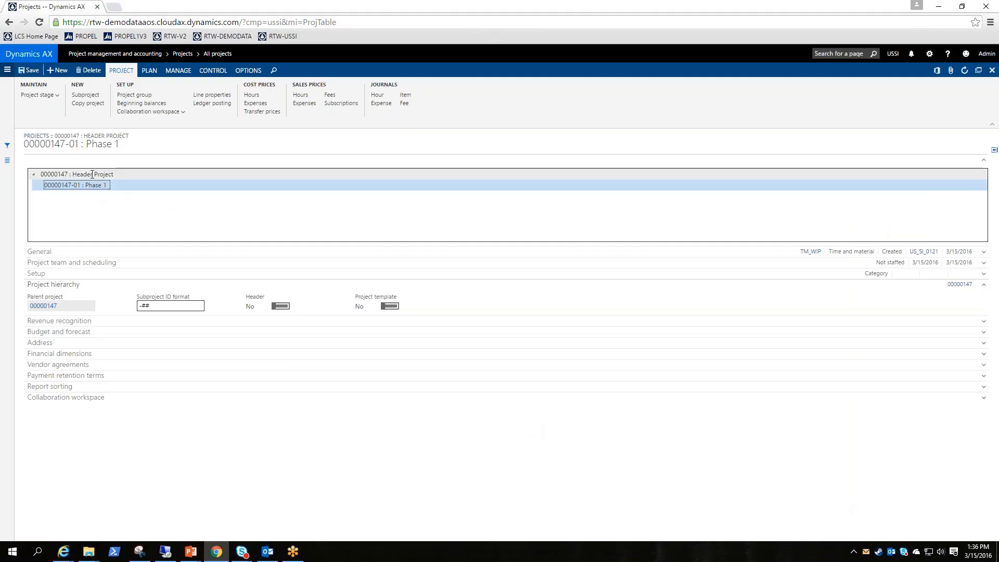
{"action": "left_click", "coordinate": [92, 174]}
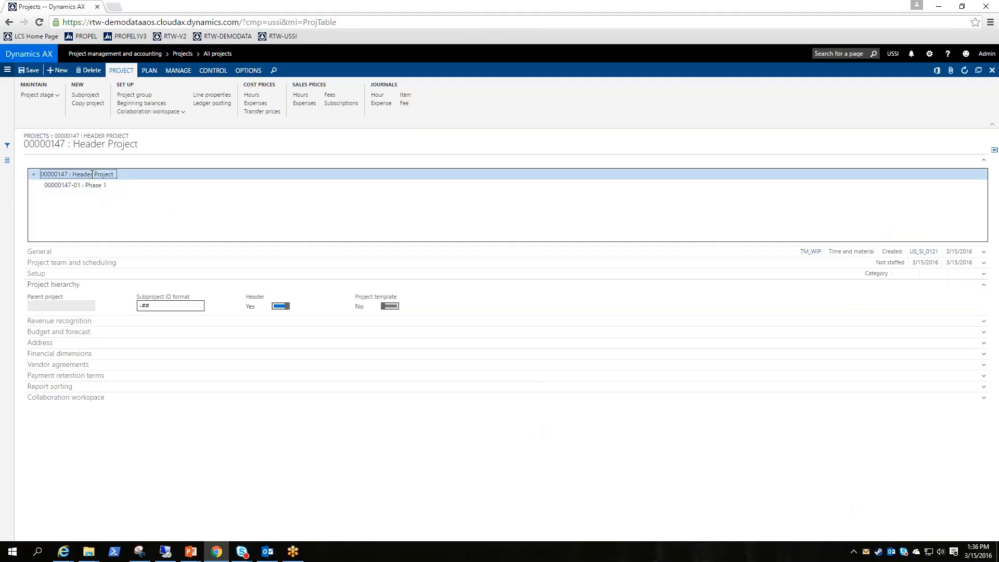
{"action": "left_click", "coordinate": [67, 354]}
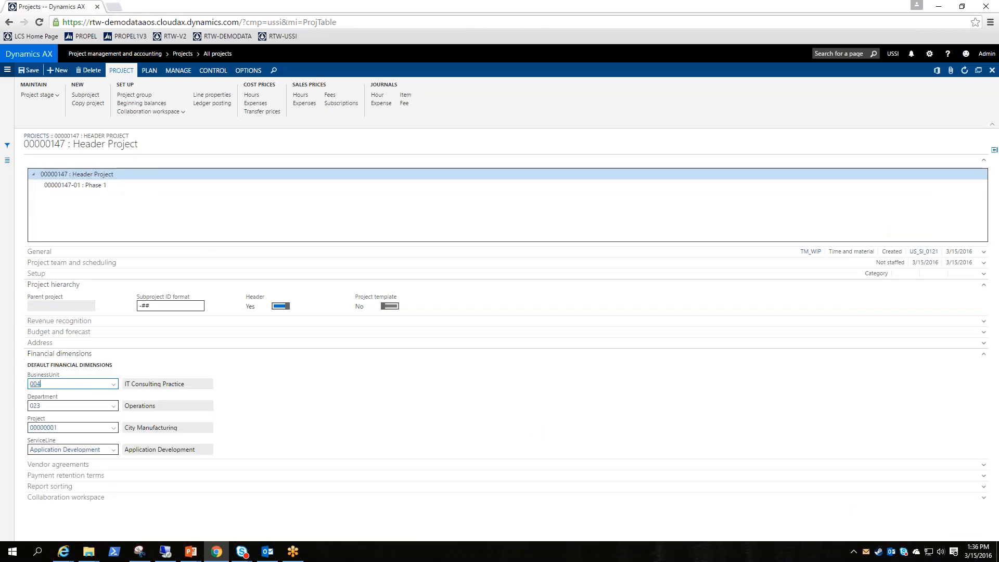
{"action": "left_click", "coordinate": [115, 408]}
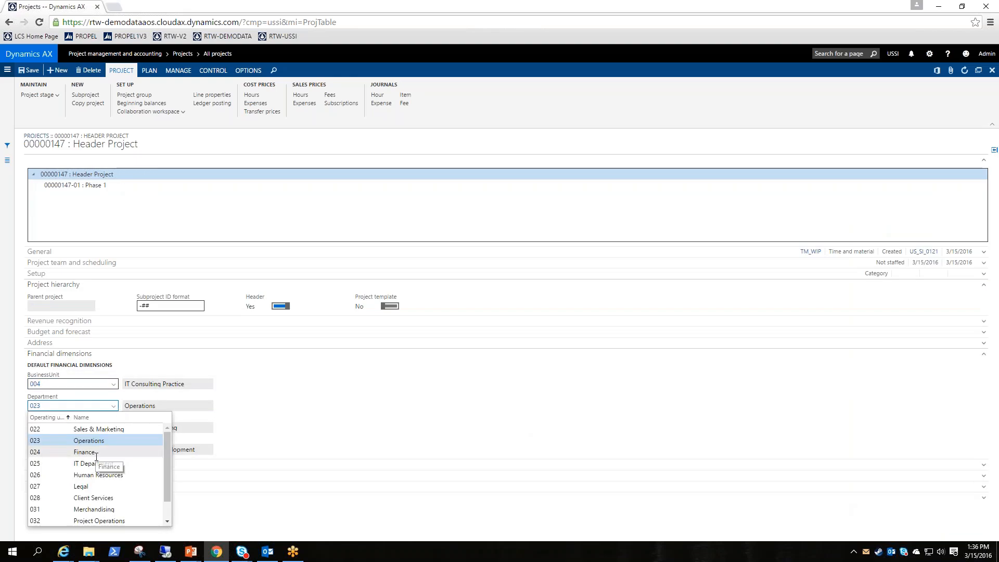
{"action": "left_click", "coordinate": [401, 407]}
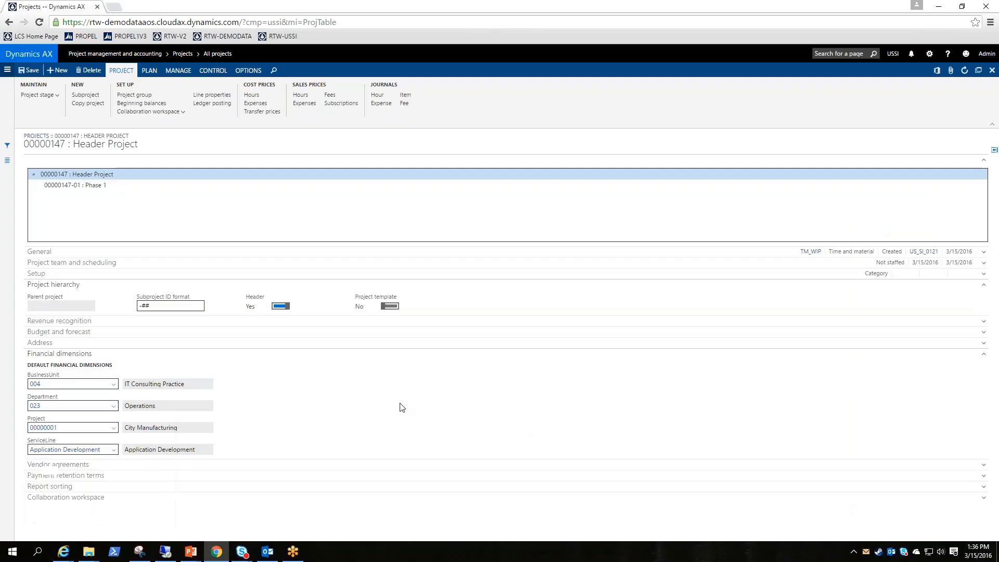
{"action": "left_click", "coordinate": [89, 186]}
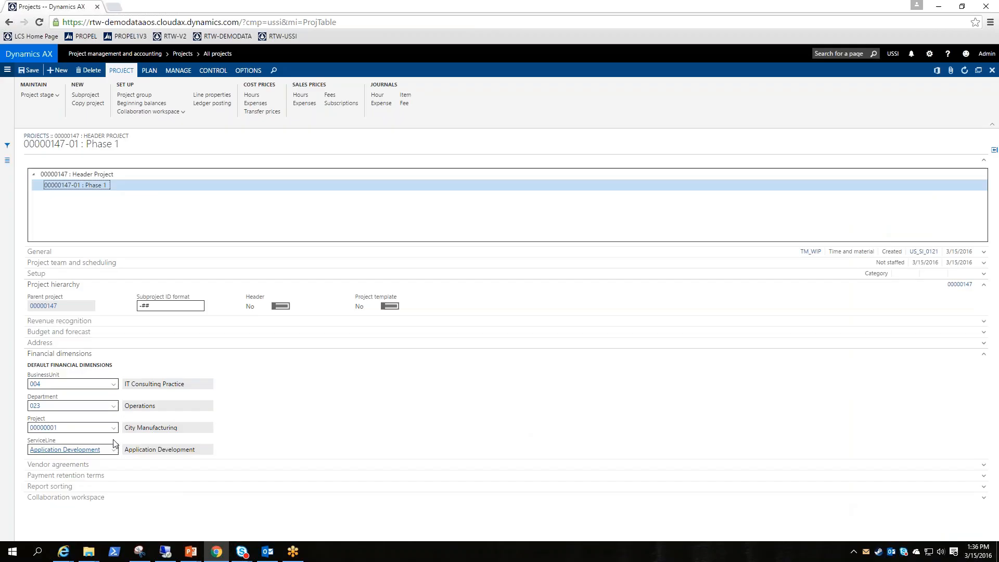
Set Header Project's default department to 024 Finance, save the change for all subprojects, and check it on Phase 1.
{"action": "left_click", "coordinate": [89, 173]}
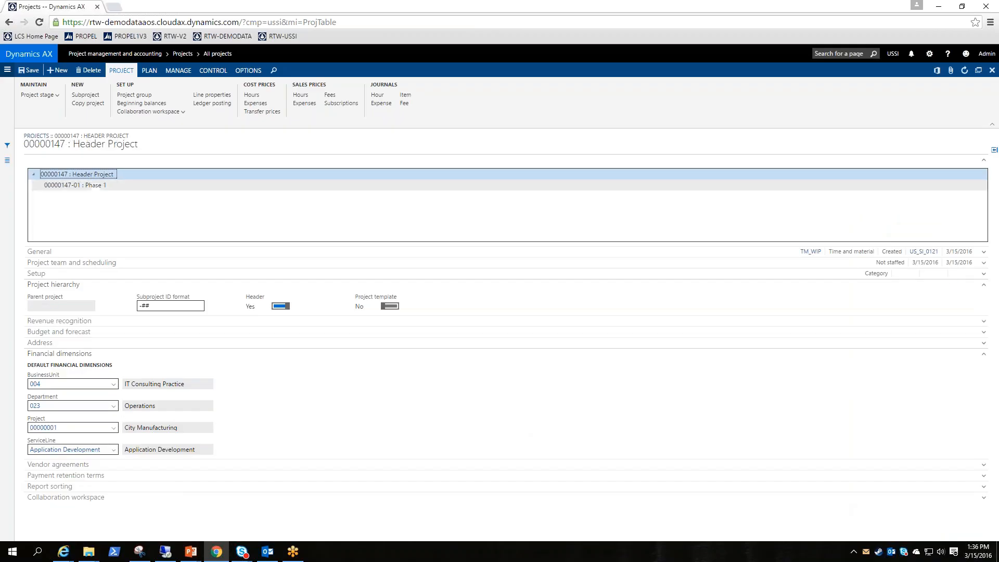
{"action": "left_click", "coordinate": [113, 406]}
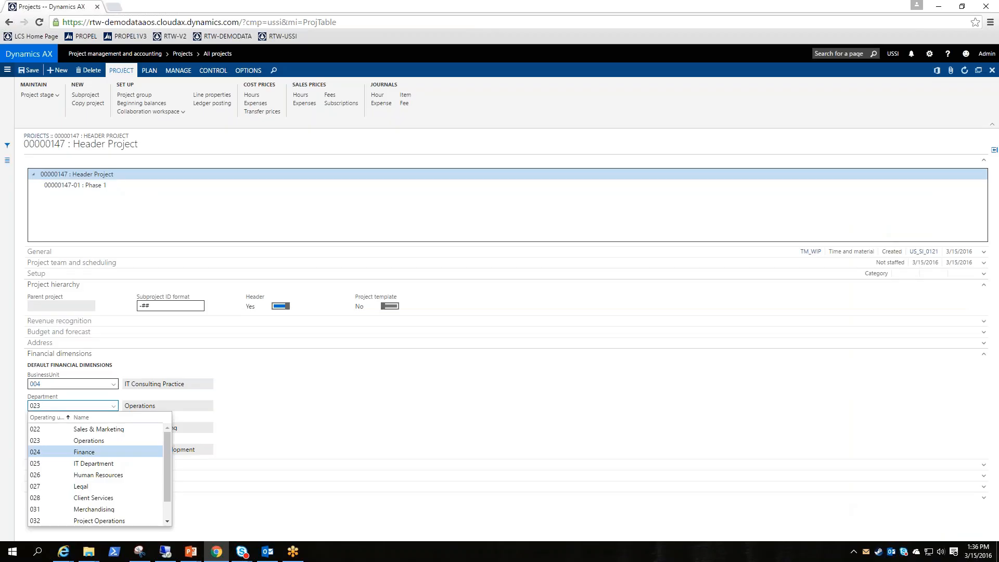
{"action": "key", "text": "Return"}
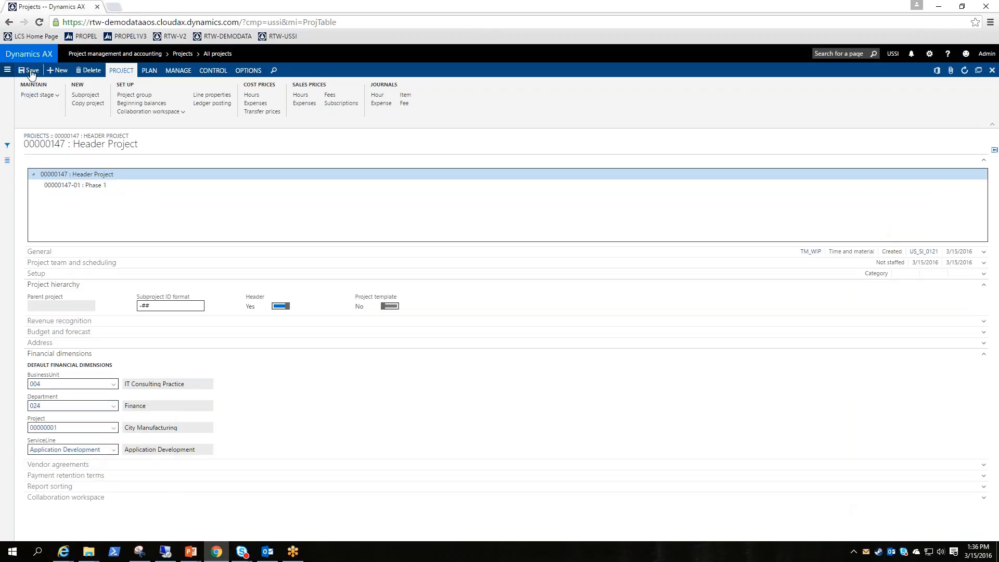
{"action": "left_click", "coordinate": [31, 71]}
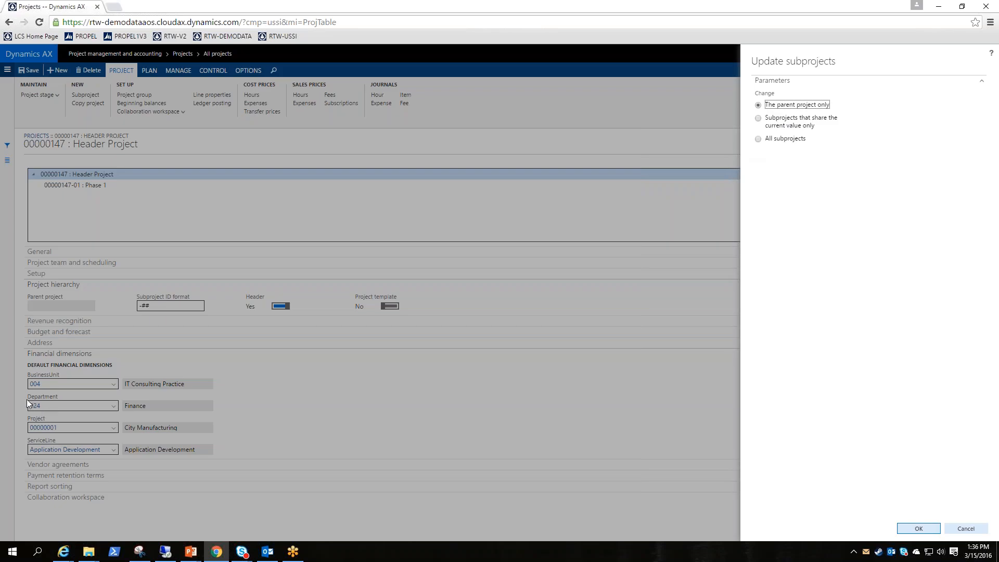
{"action": "left_click", "coordinate": [760, 138]}
{"action": "left_click", "coordinate": [903, 529]}
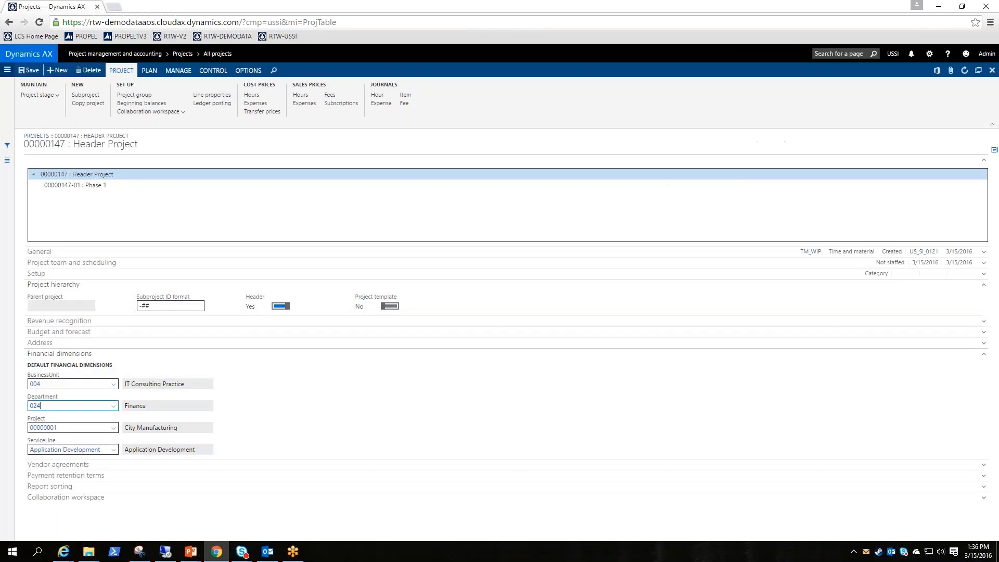
{"action": "left_click", "coordinate": [99, 186]}
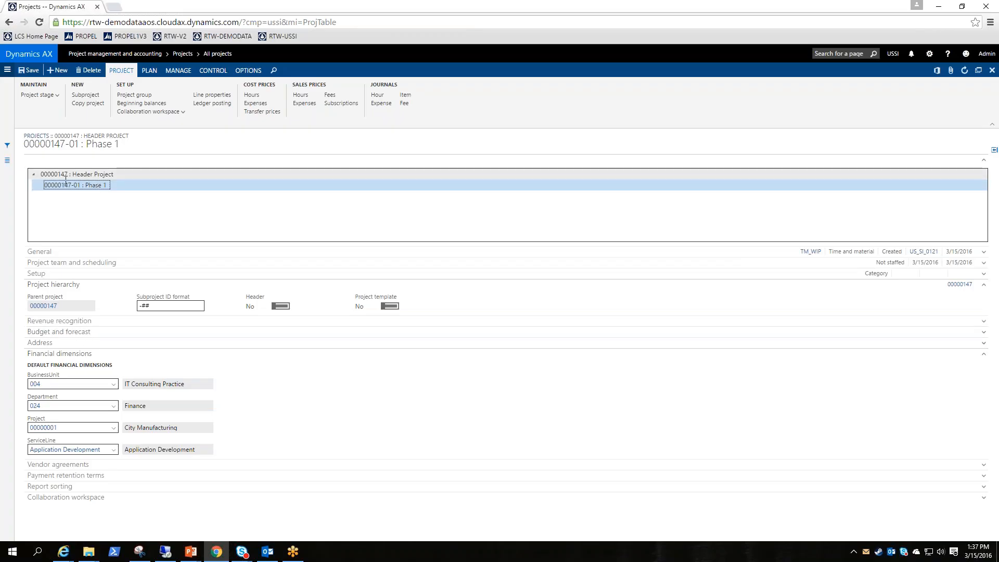
{"action": "left_click", "coordinate": [52, 174]}
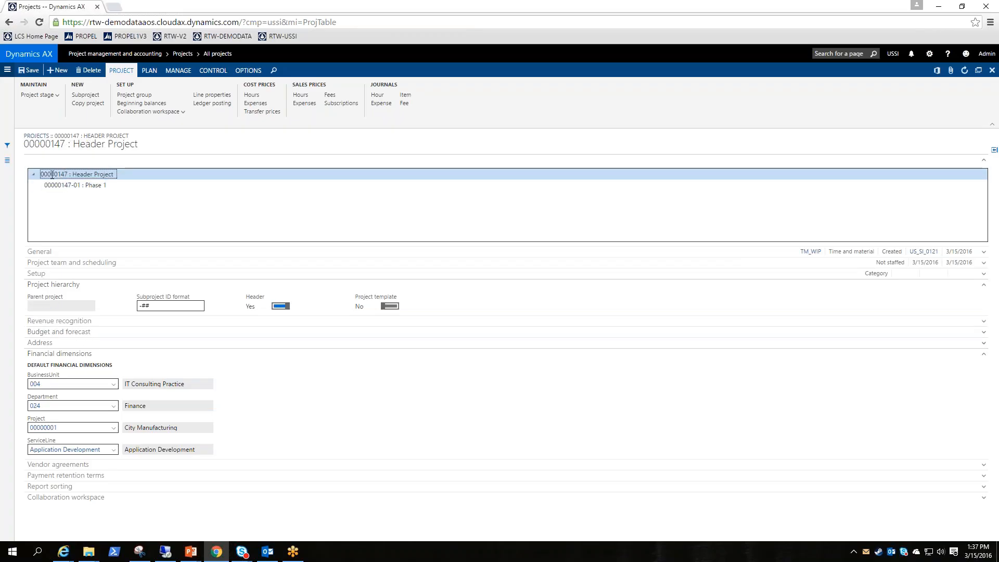
{"action": "left_click", "coordinate": [68, 185]}
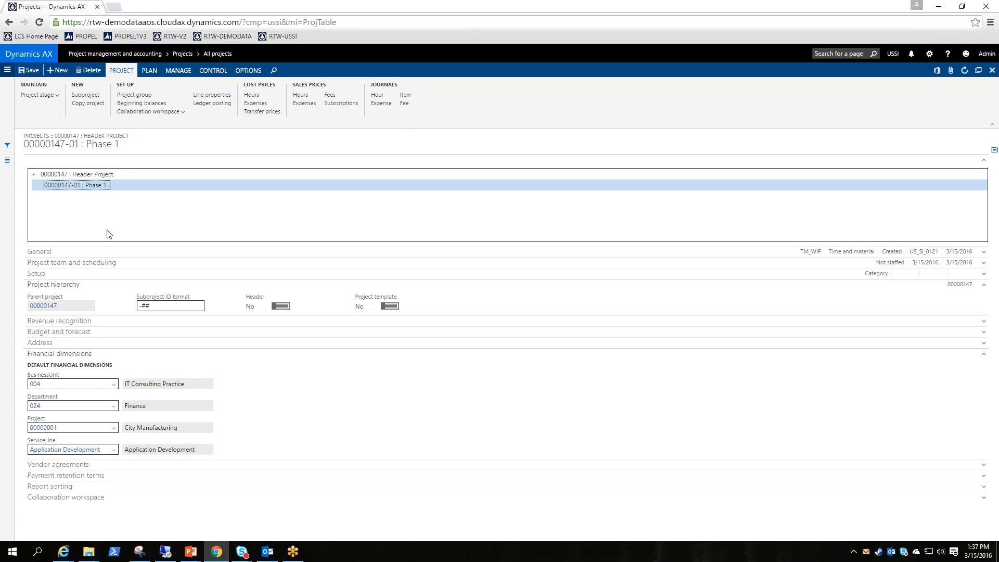
Create a second Time and material subproject named PHase 2 under Header Project, keeping the inherited group, contract and manager.
{"action": "left_click", "coordinate": [104, 174]}
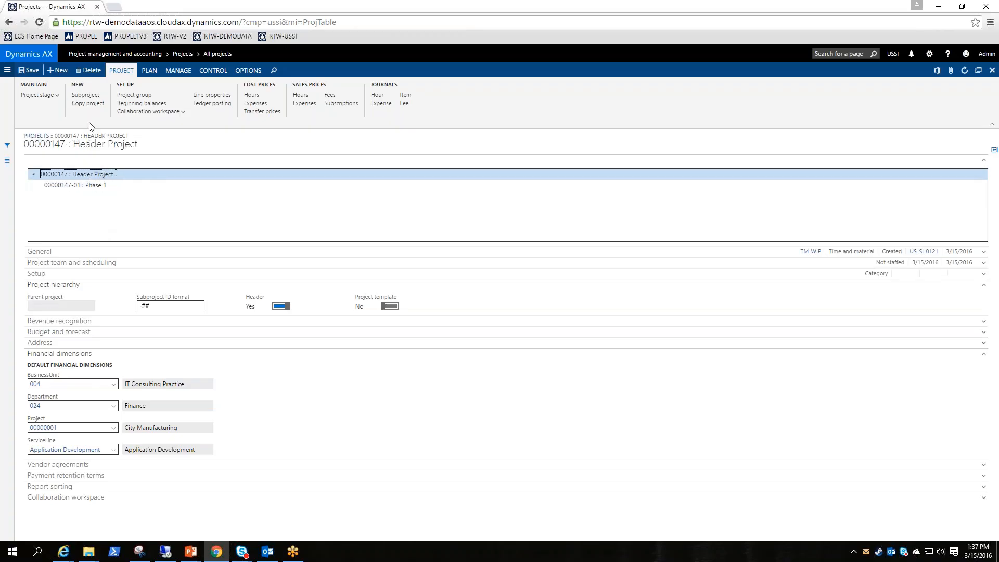
{"action": "left_click", "coordinate": [83, 95]}
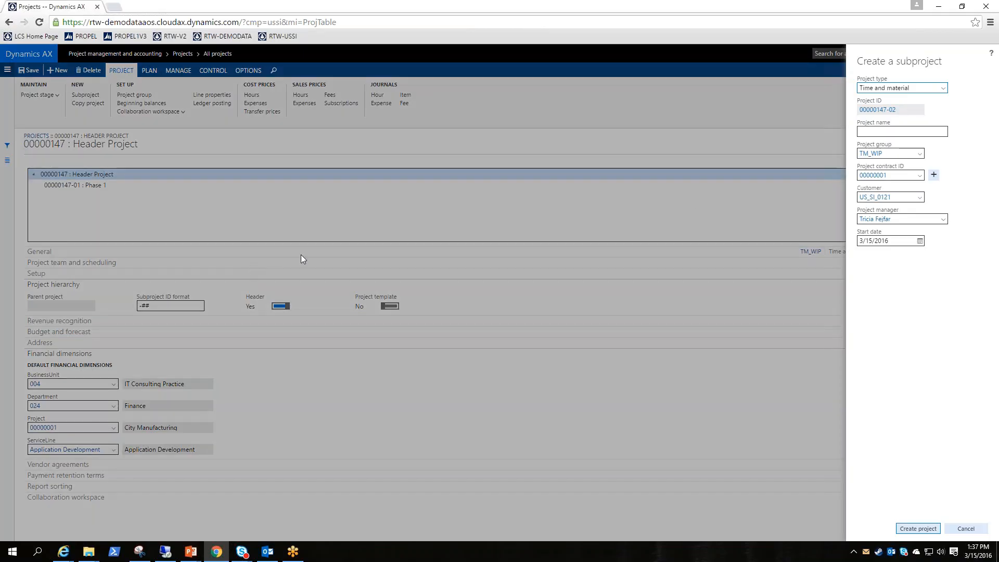
{"action": "left_click", "coordinate": [884, 131]}
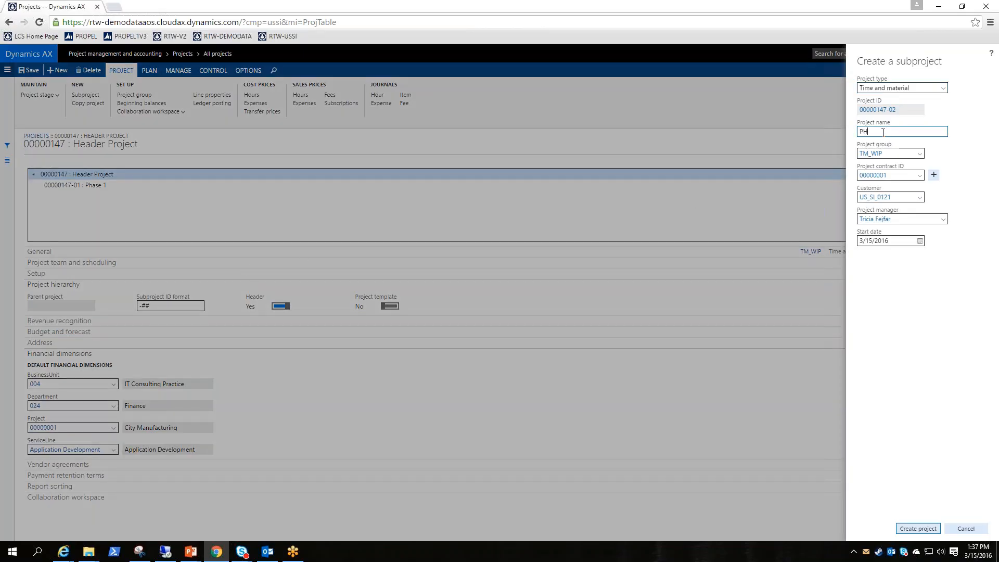
{"action": "type", "text": "ase 2"}
{"action": "left_click", "coordinate": [919, 528]}
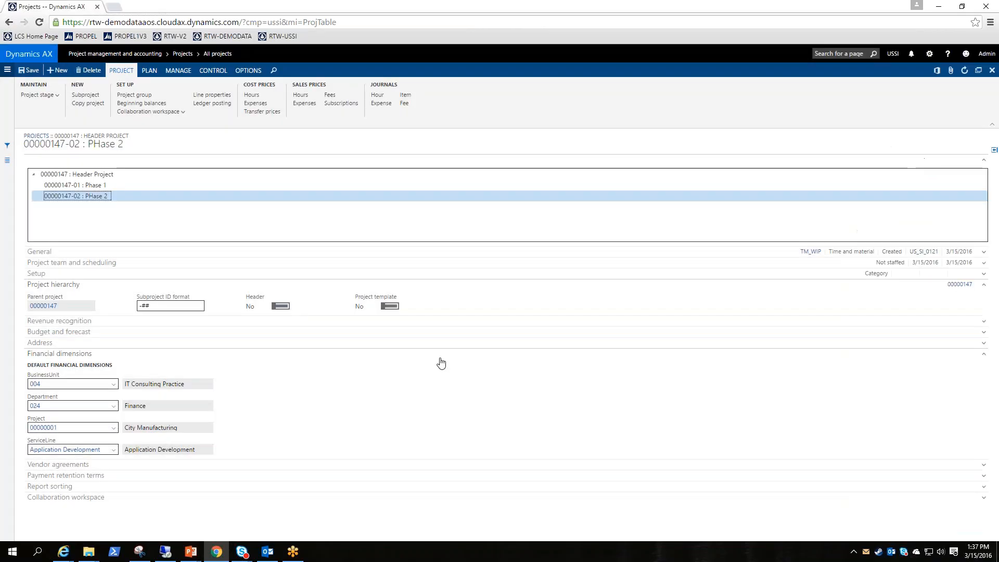
Create a Fixed-price subproject named Install under PHase 2, using the project group FP_SL.
{"action": "left_click", "coordinate": [128, 187]}
{"action": "left_click", "coordinate": [104, 195]}
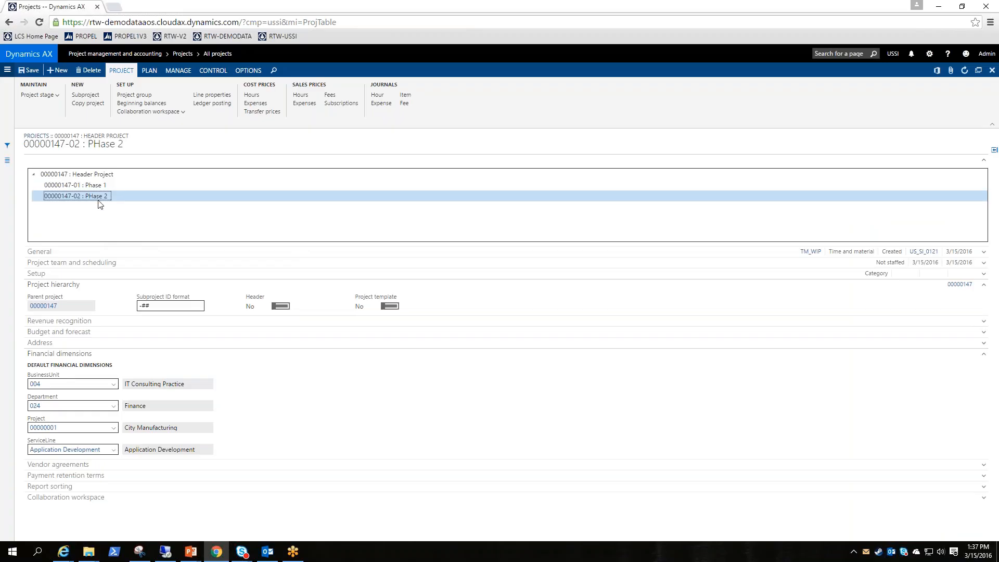
{"action": "left_click", "coordinate": [85, 95]}
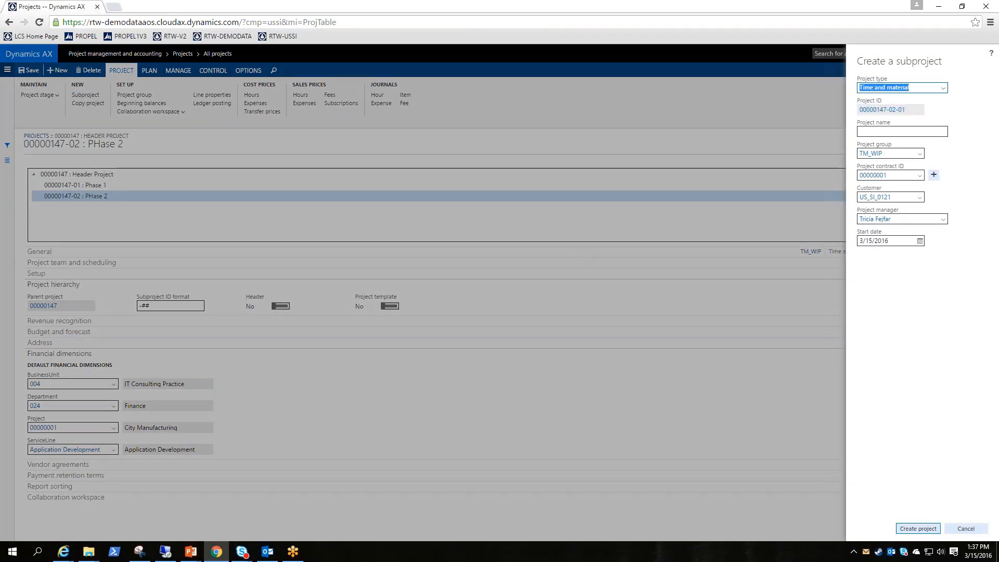
{"action": "left_click", "coordinate": [905, 87]}
{"action": "left_click", "coordinate": [884, 110]}
{"action": "left_click", "coordinate": [897, 132]}
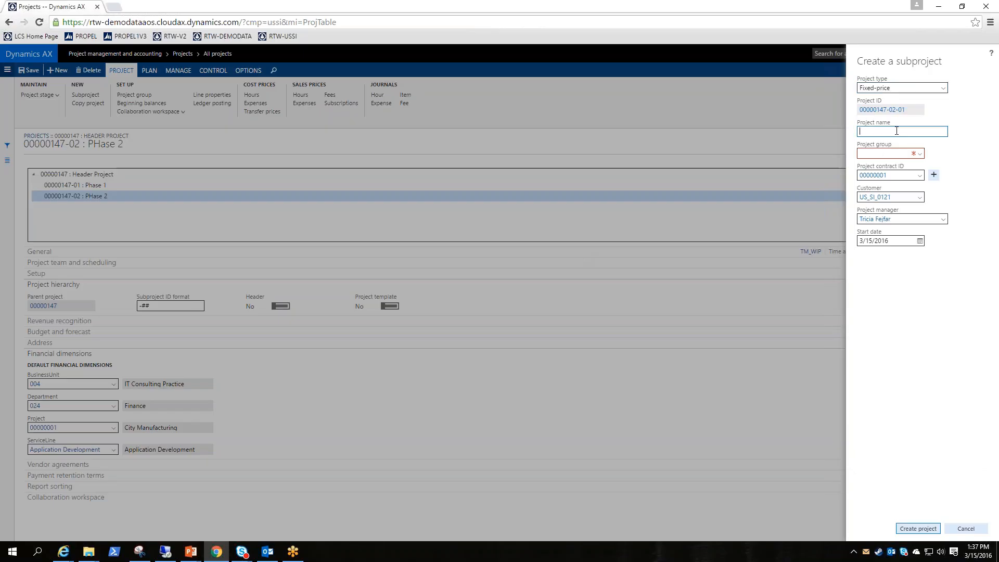
{"action": "type", "text": "Install"}
{"action": "left_click", "coordinate": [919, 154]}
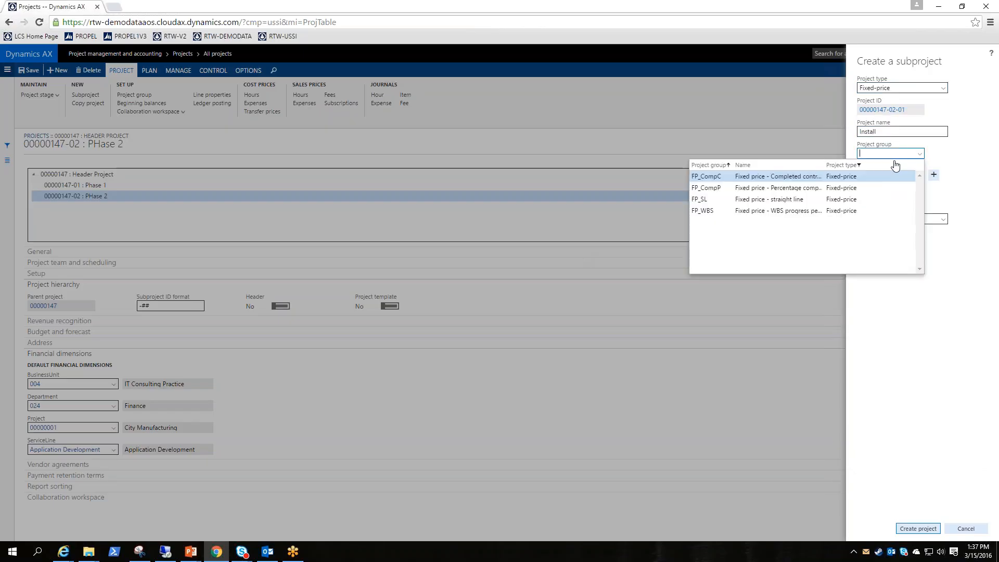
{"action": "left_click", "coordinate": [700, 200]}
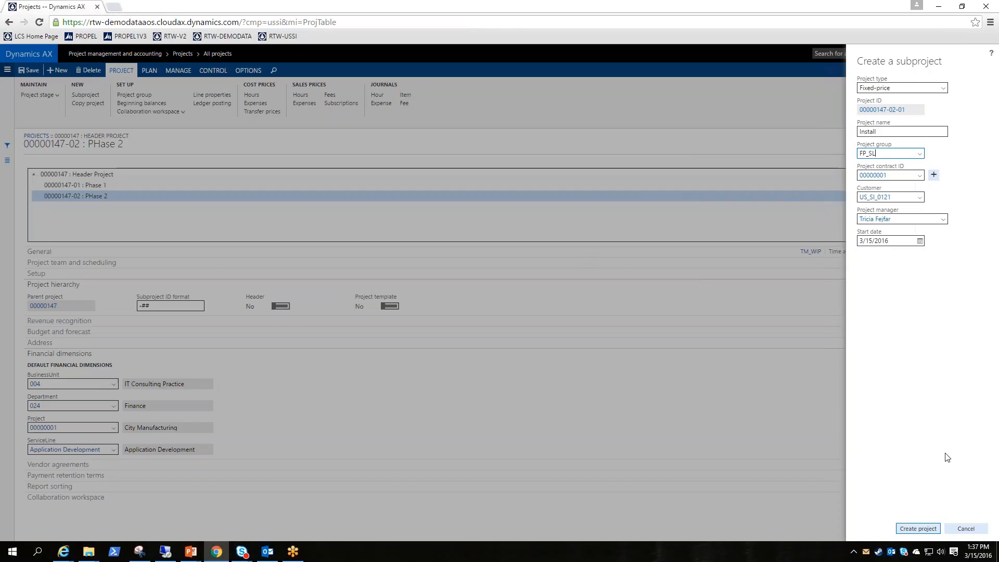
{"action": "left_click", "coordinate": [928, 527]}
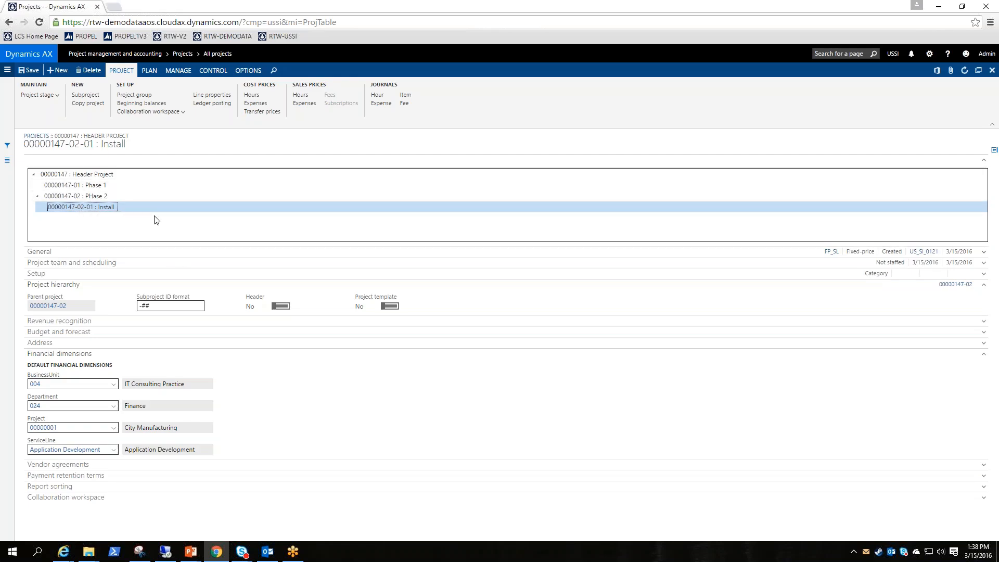
View Header Project's project statements, including subprojects and then excluding them to compare the available project types.
{"action": "left_click", "coordinate": [213, 70]}
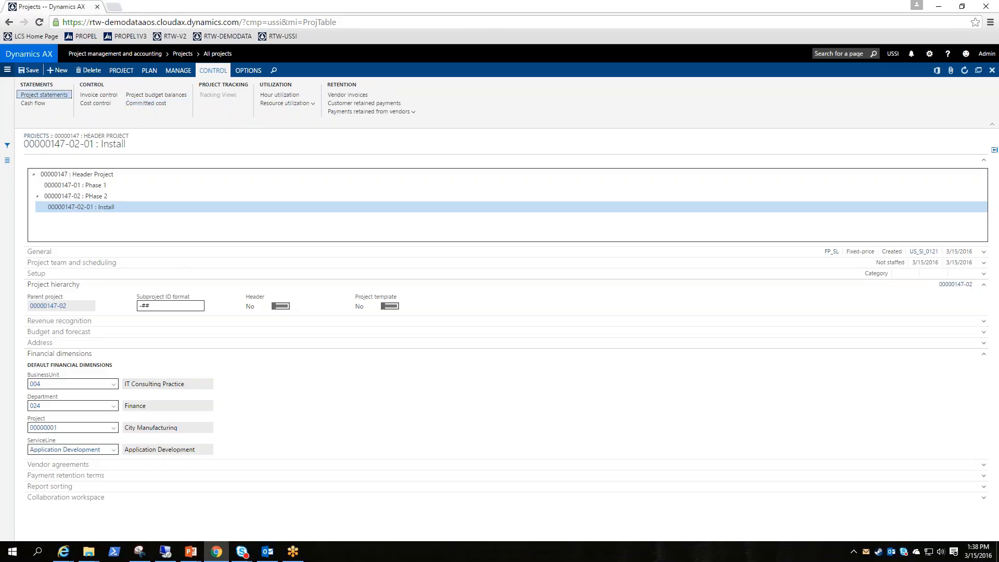
{"action": "left_click", "coordinate": [87, 174]}
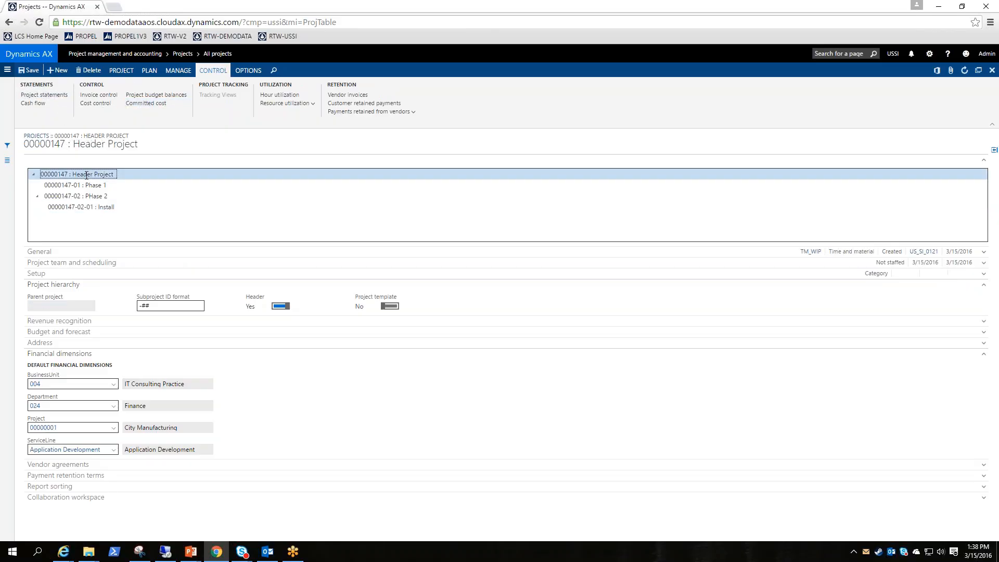
{"action": "left_click", "coordinate": [62, 96]}
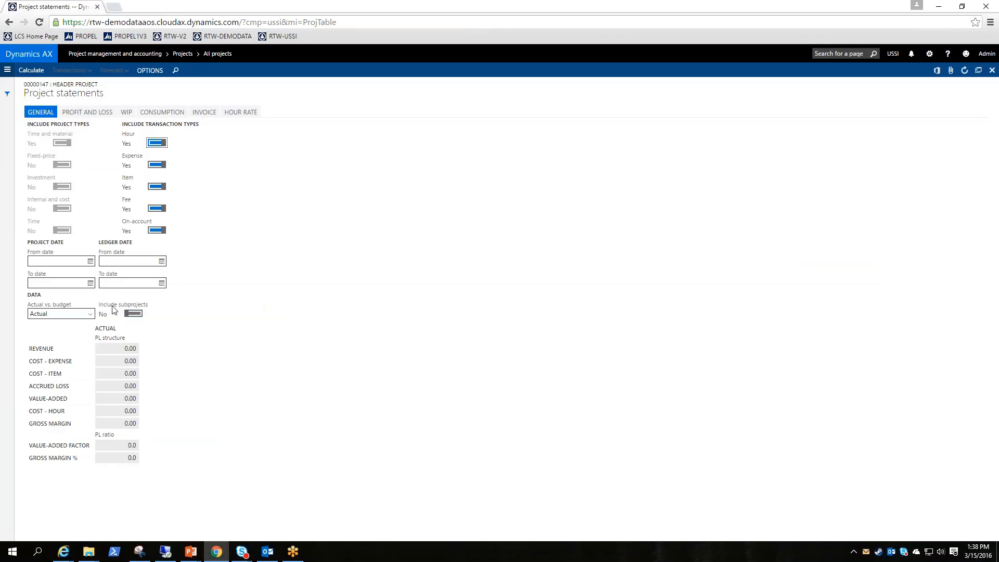
{"action": "left_click", "coordinate": [133, 314]}
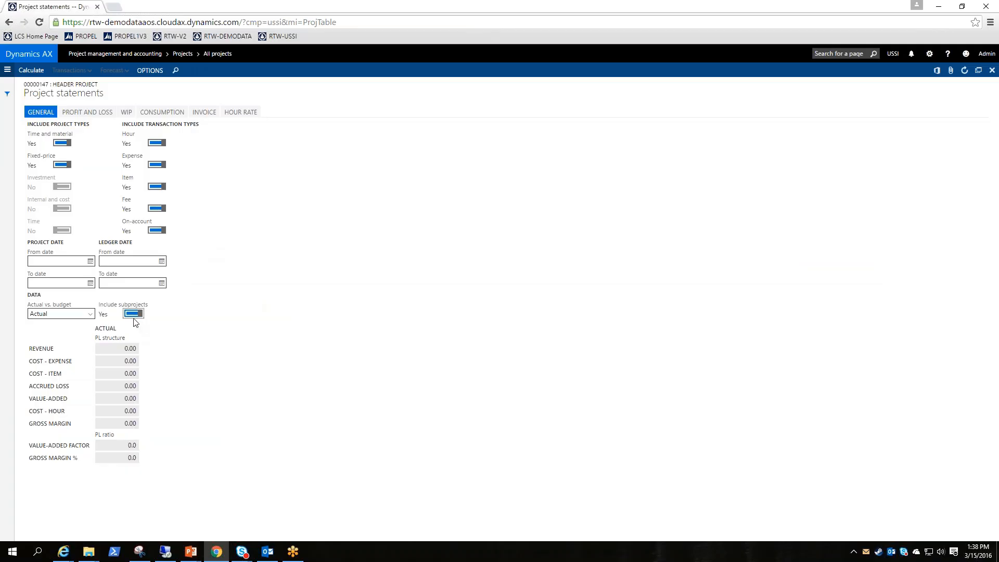
{"action": "left_click", "coordinate": [131, 315]}
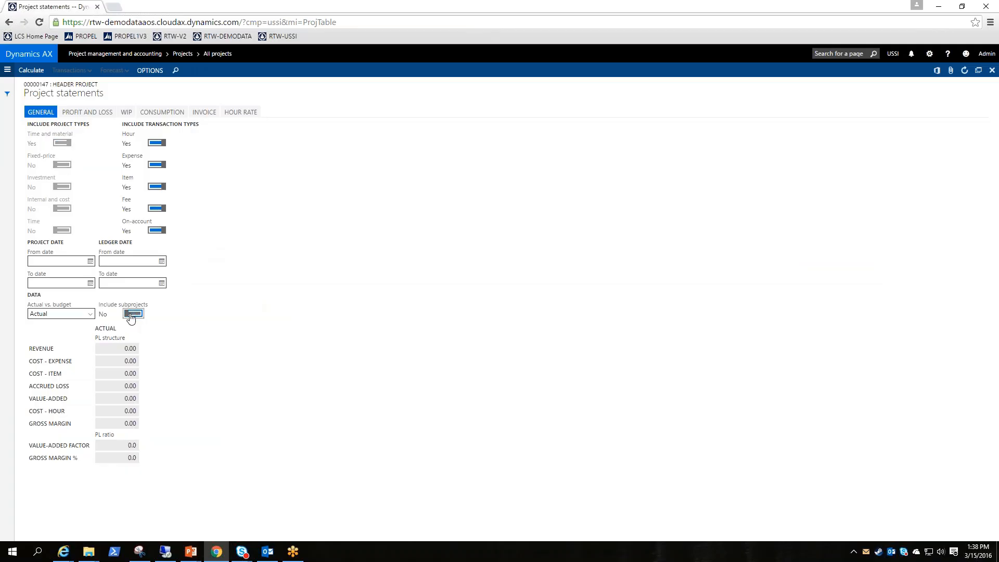